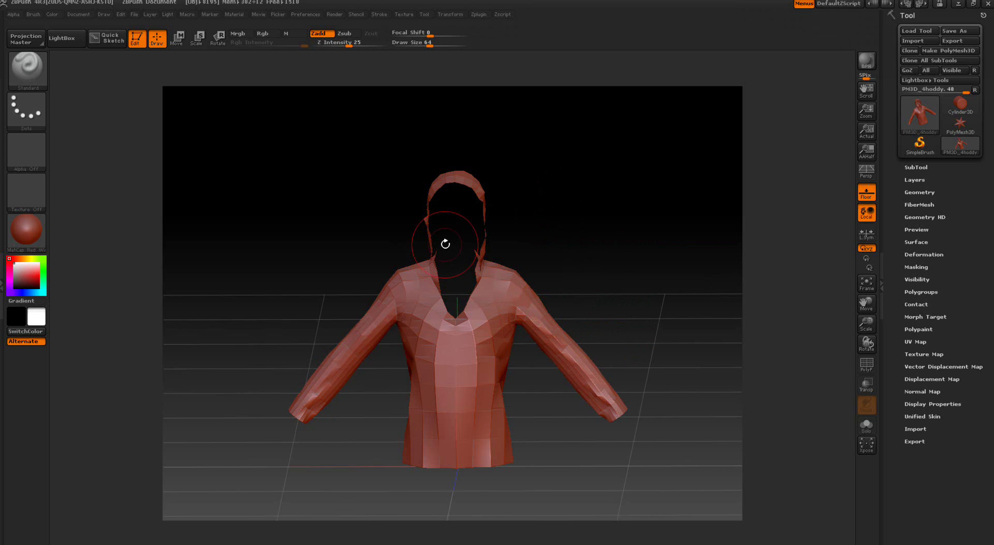
Turn on double-sided display for the hoodie mesh and inspect the inside of the hood.
drag(673, 285, 501, 250)
drag(585, 215, 598, 236)
drag(639, 437, 650, 288)
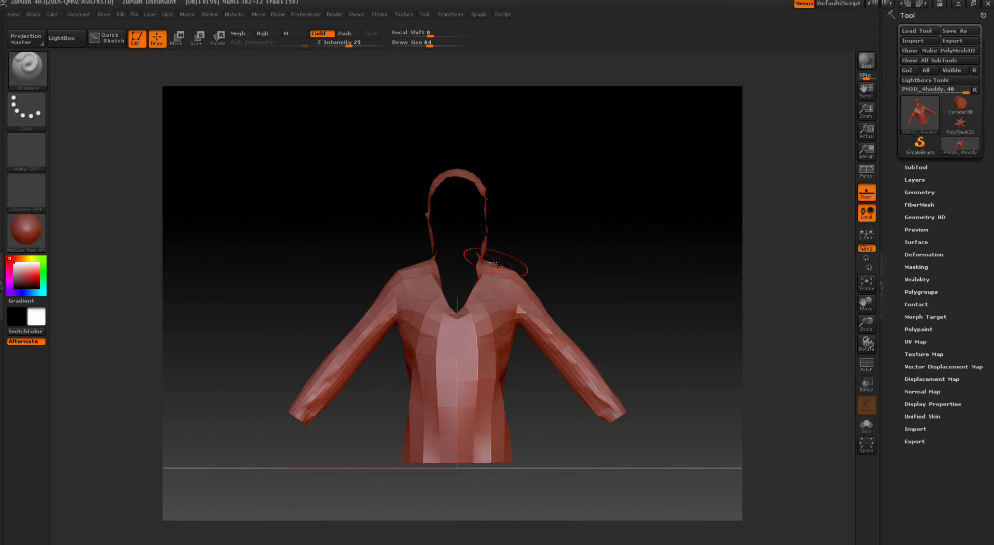
drag(572, 224, 549, 243)
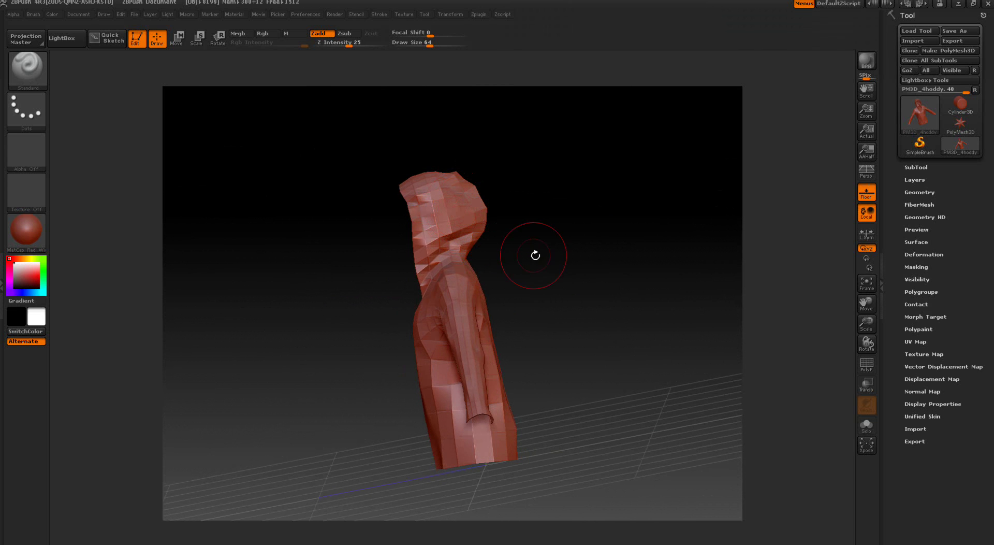
drag(557, 273, 607, 274)
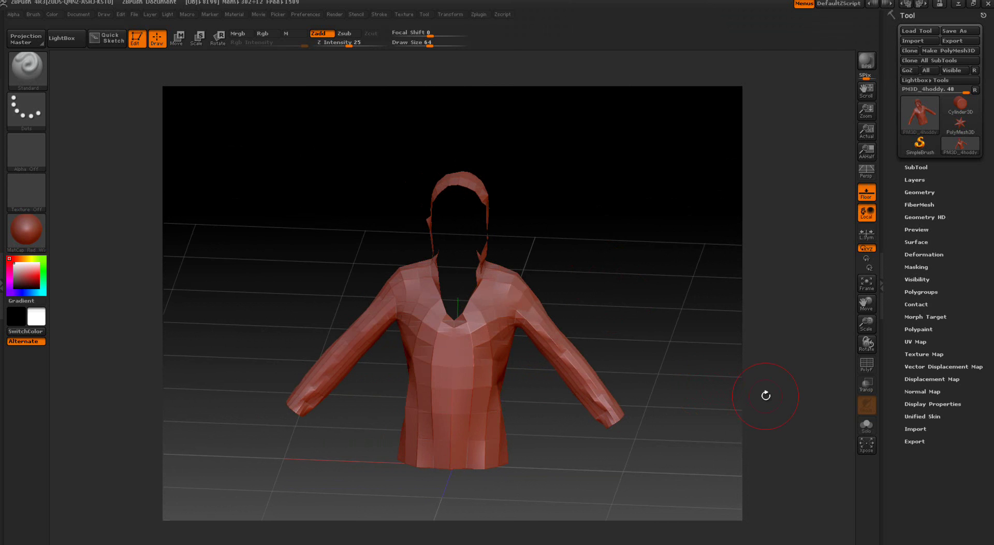
click(926, 404)
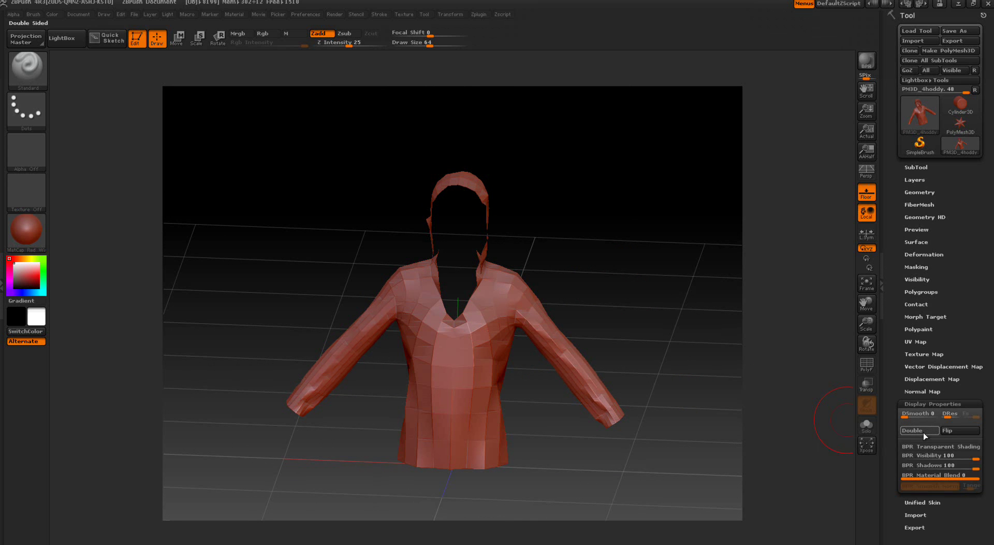
click(923, 432)
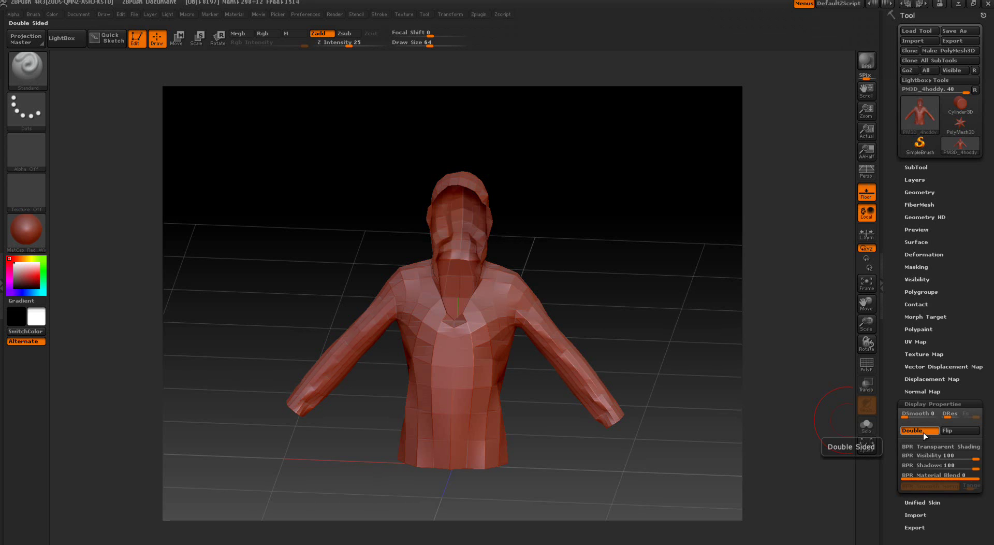
mouse_move(625, 285)
mouse_down()
mouse_move(652, 279)
mouse_move(628, 282)
mouse_move(638, 281)
mouse_up()
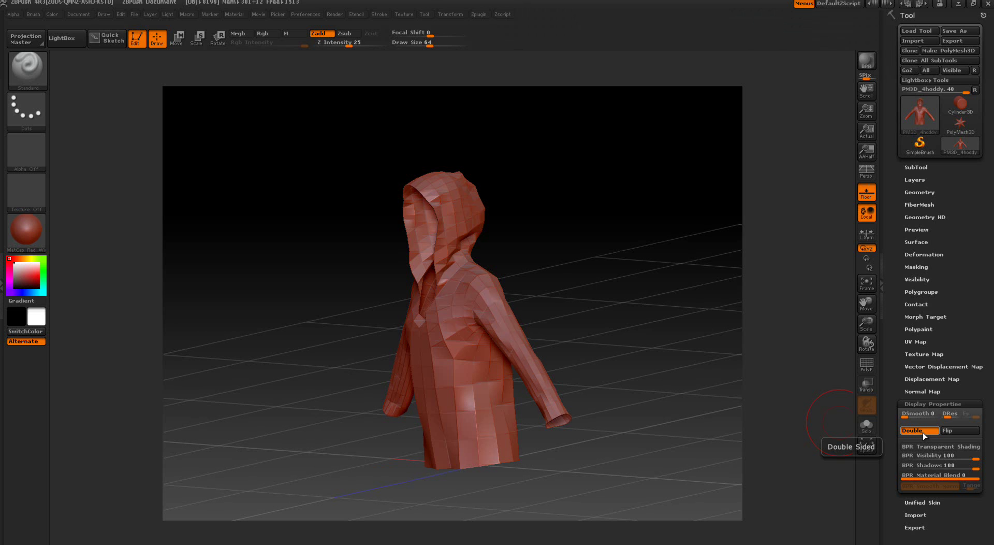
drag(639, 322, 675, 339)
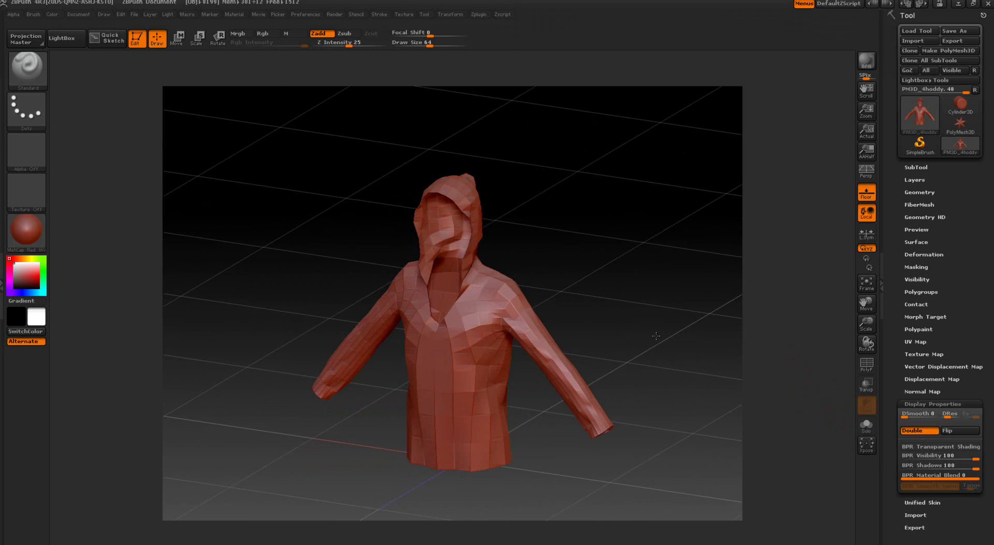
Turn off double-sided display for the hoodie and preview FiberMesh fibers on it.
click(909, 433)
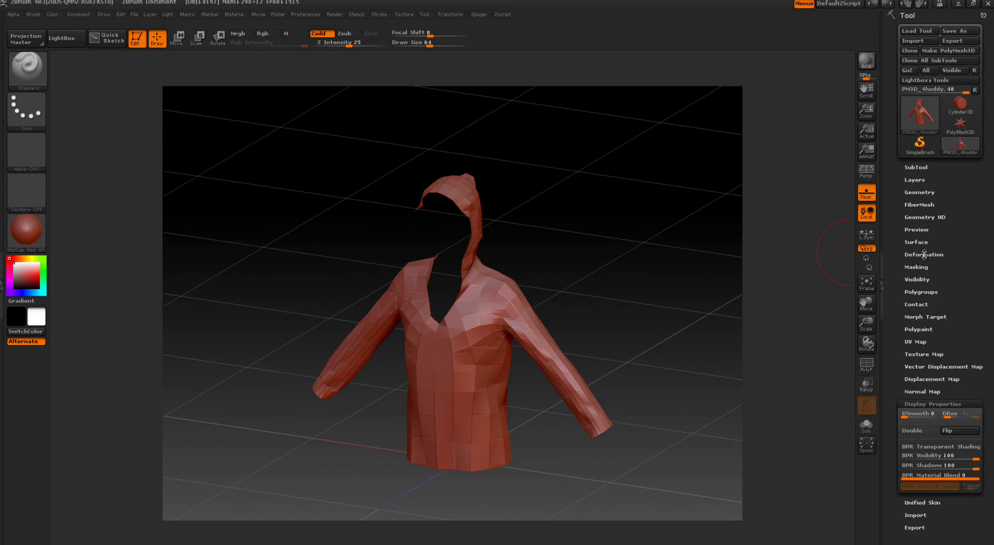
click(916, 204)
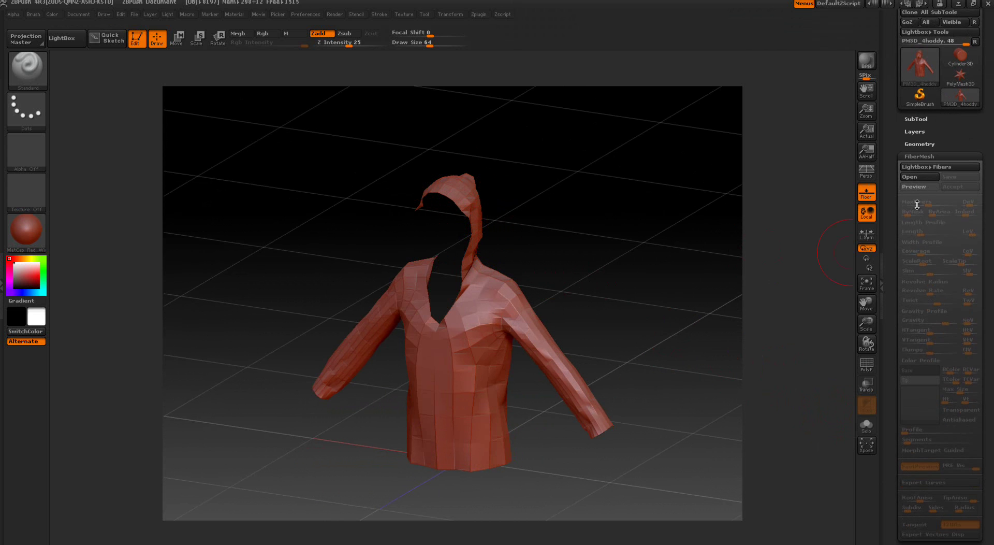
click(911, 187)
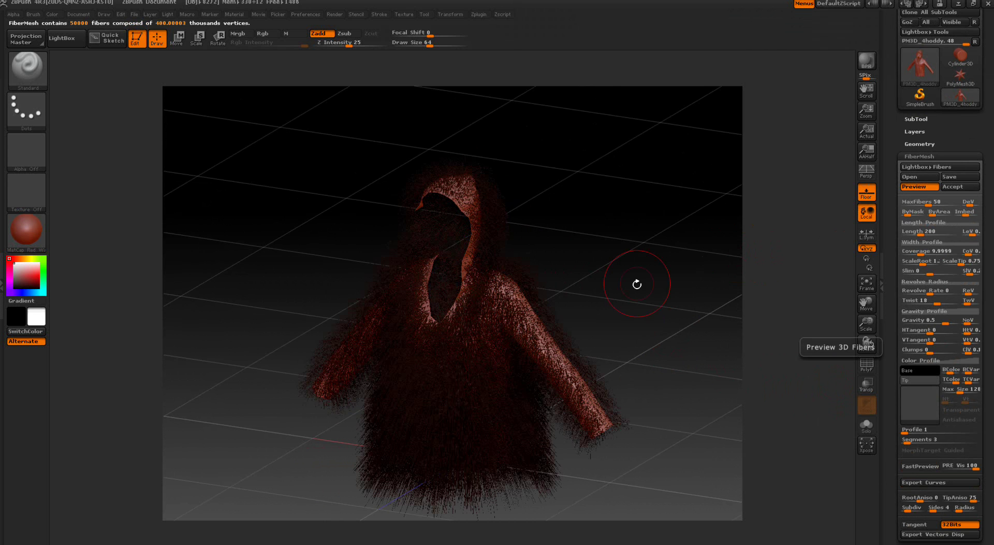
drag(634, 288, 659, 287)
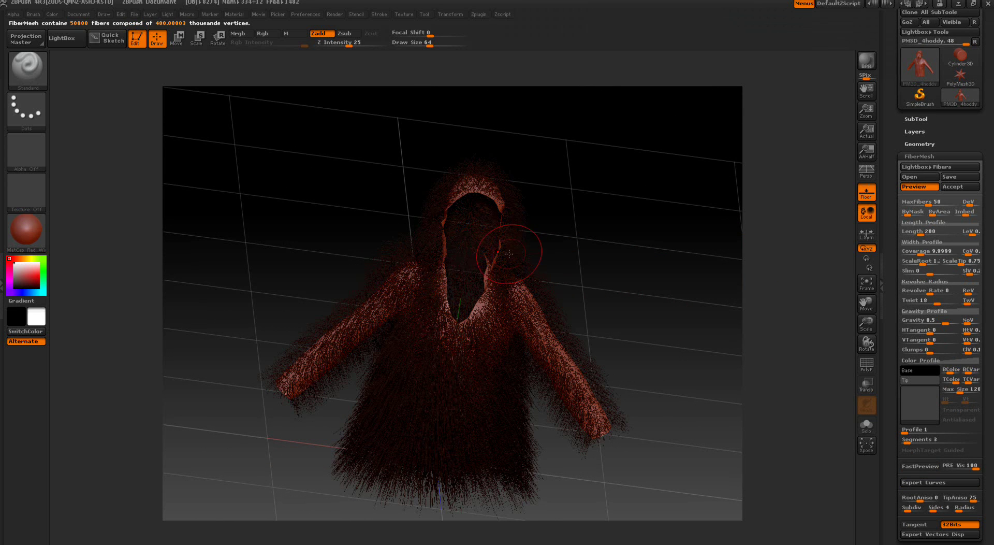
mouse_move(599, 256)
mouse_down()
mouse_move(618, 260)
mouse_move(575, 236)
mouse_up()
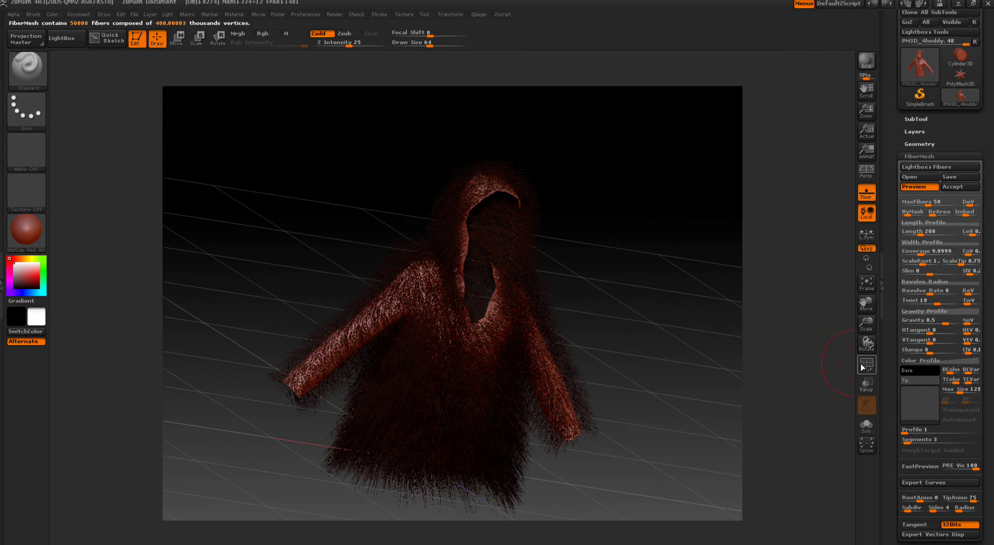
Turn on double-sided display for the hoodie while the fiber preview is active.
drag(888, 390, 886, 259)
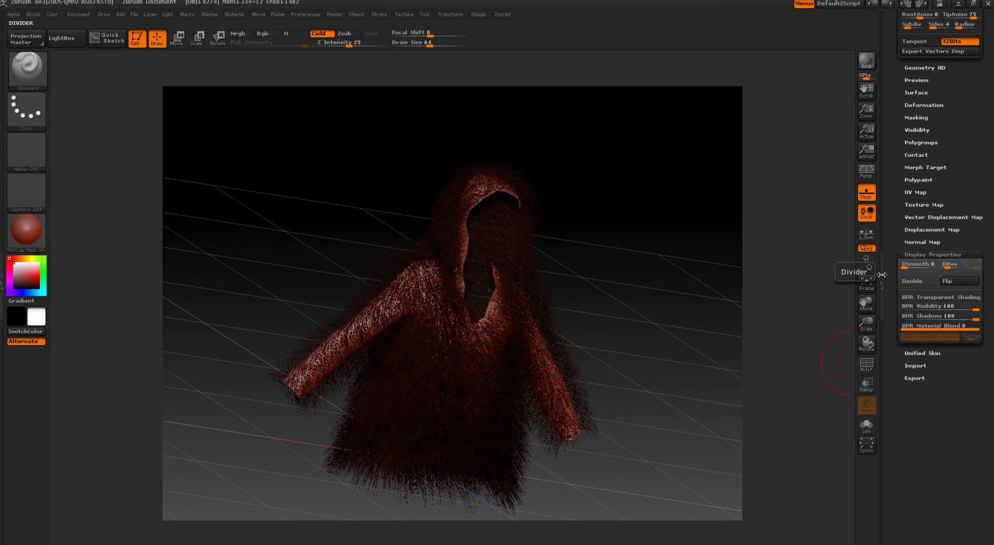
click(911, 281)
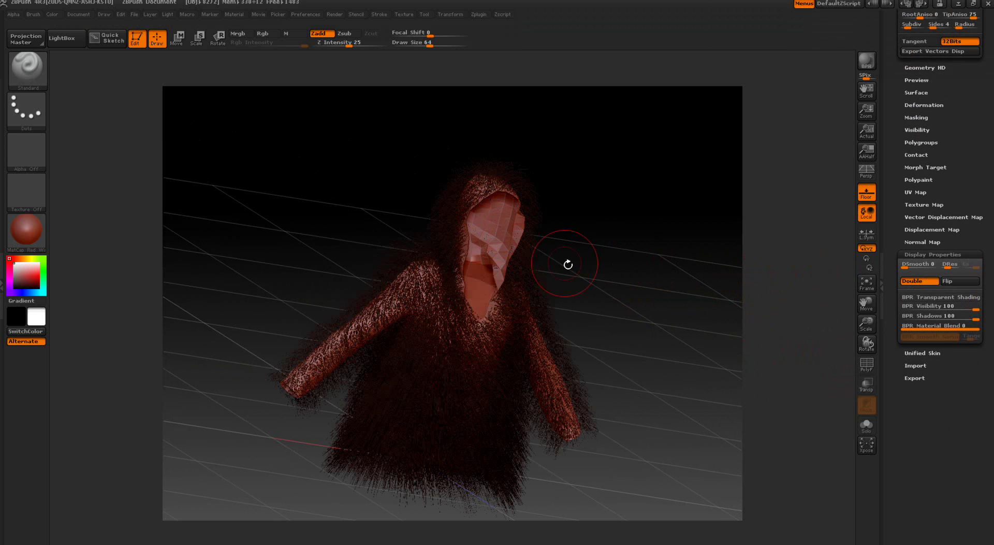
drag(655, 316, 616, 296)
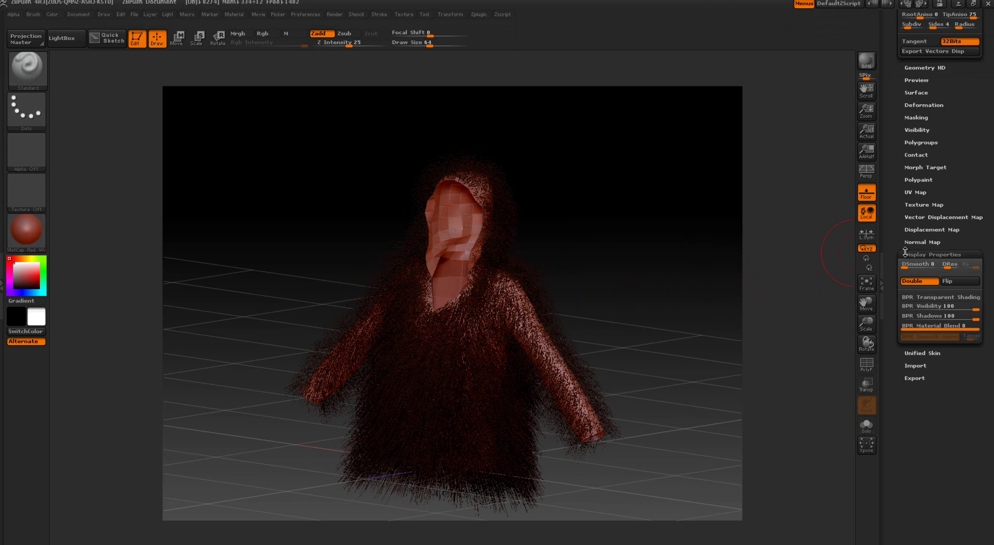
Regenerate the hoodie's fiber preview from its colour profile, check the hood's inside, and turn the preview off.
drag(898, 200, 897, 327)
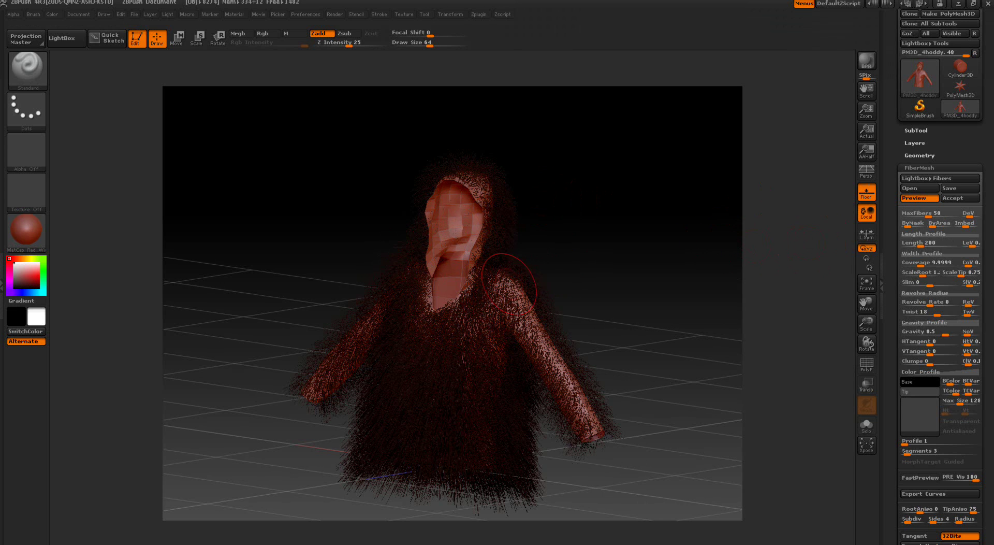
click(918, 386)
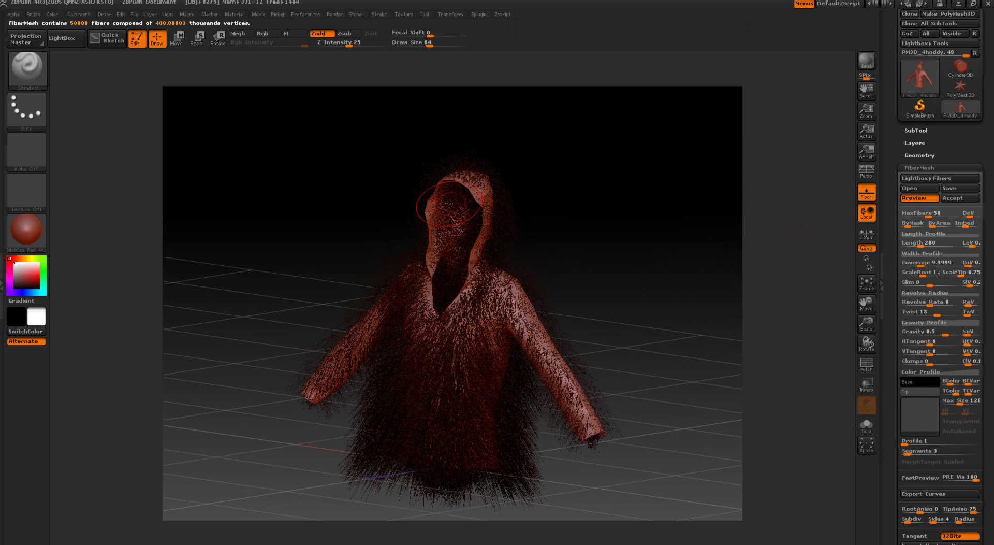
mouse_move(632, 277)
mouse_down()
mouse_move(661, 285)
mouse_move(632, 281)
mouse_up()
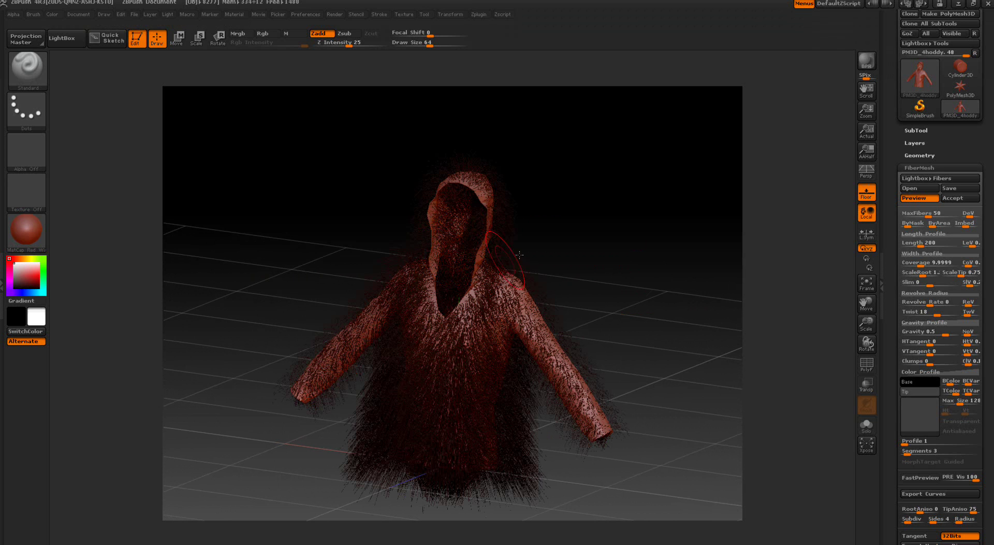
click(921, 200)
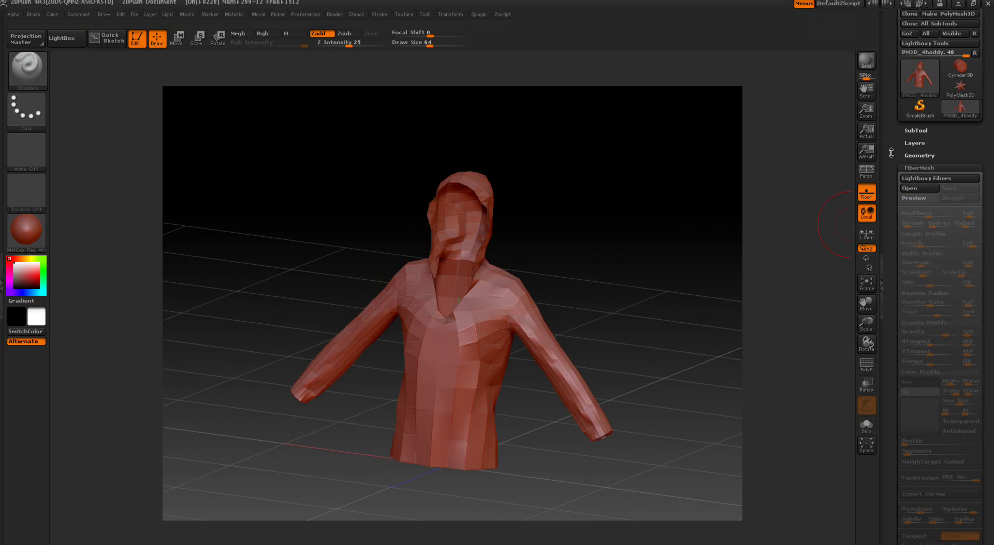
Switch the current tool to Plane3D and convert the plane into a PolyMesh3D.
scroll(906, 196, up, 2)
click(918, 123)
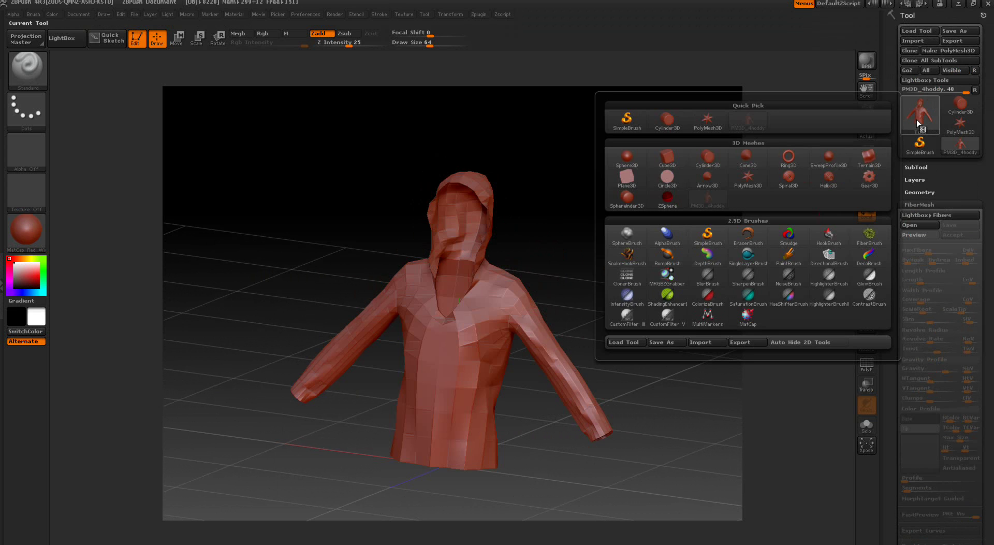
click(626, 179)
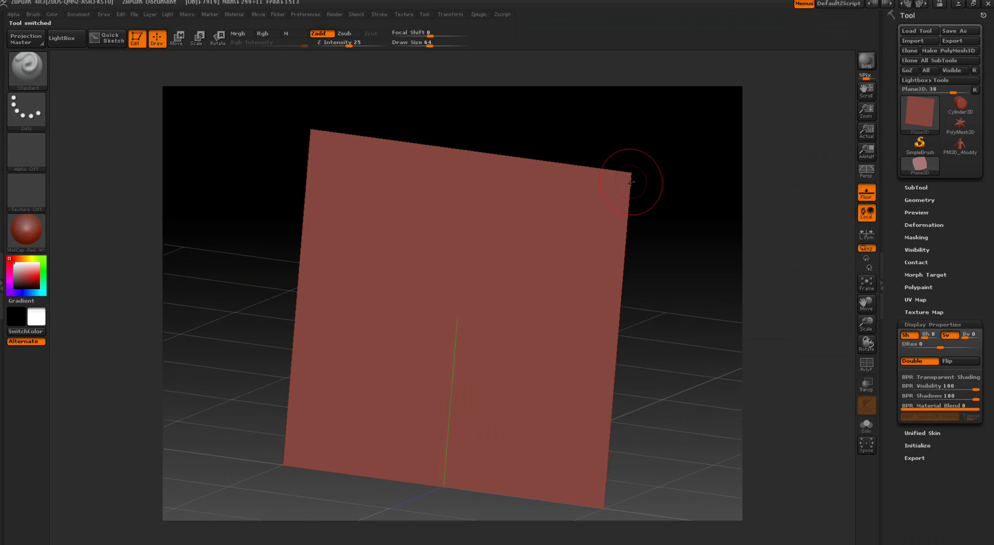
click(934, 53)
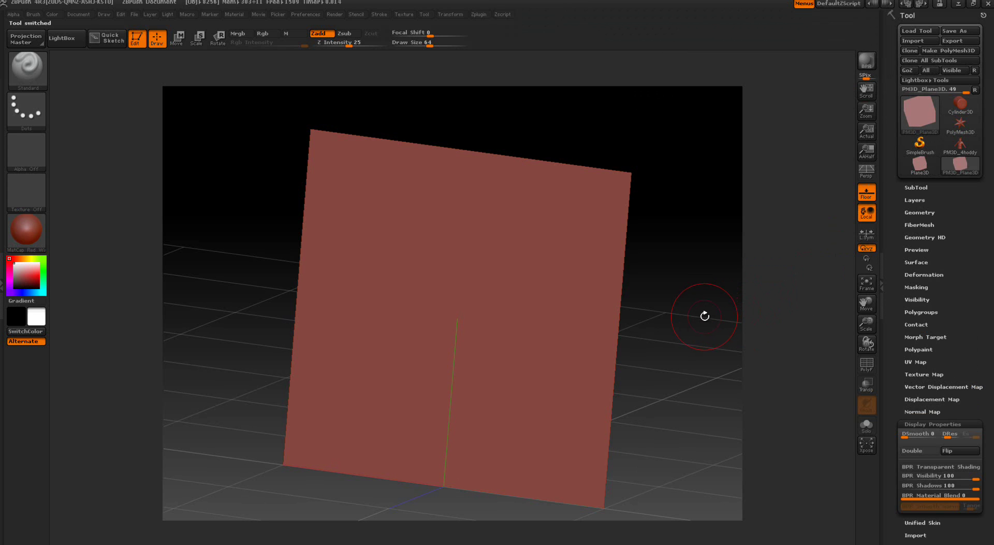
Apply the SkinShade4 material to the plane.
click(17, 234)
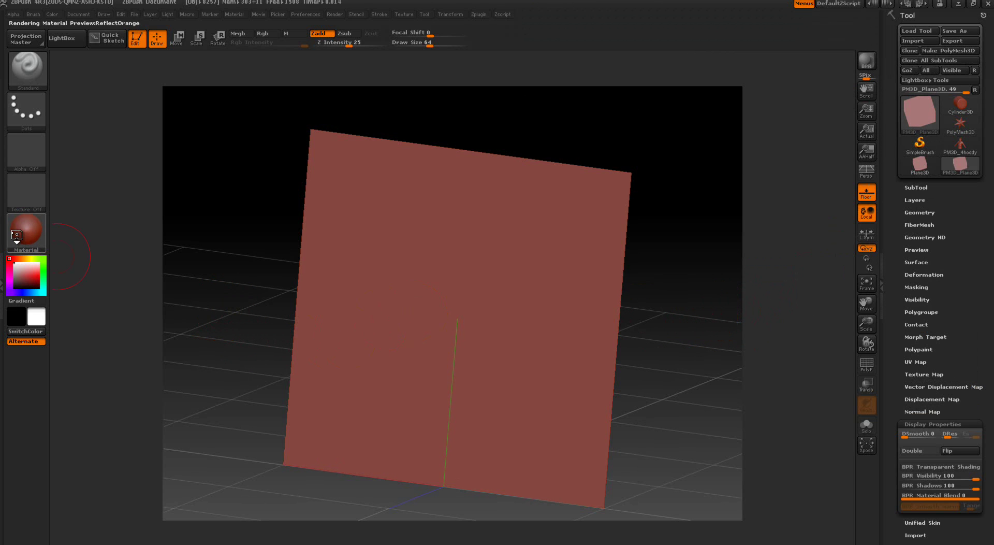
click(17, 234)
click(197, 243)
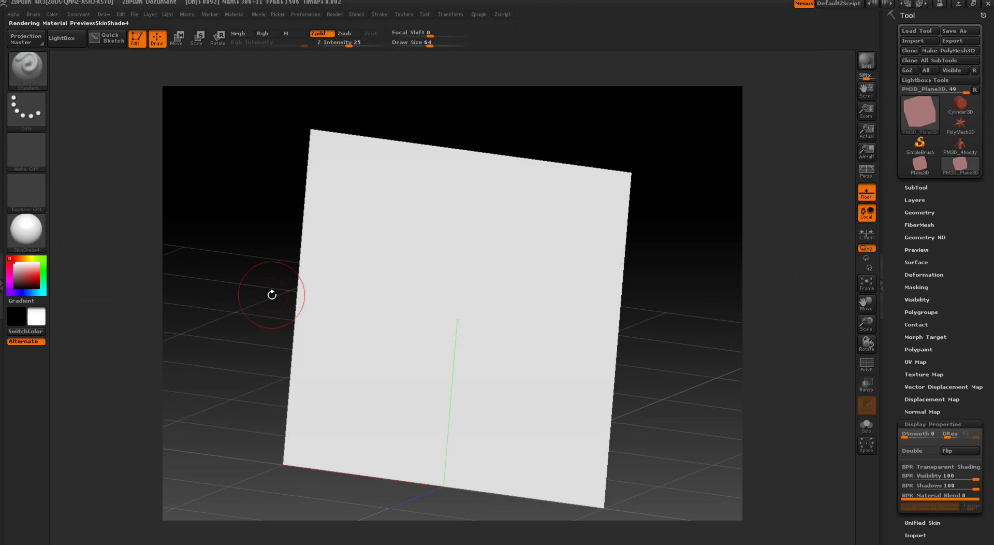
alt+drag(244, 288, 233, 243)
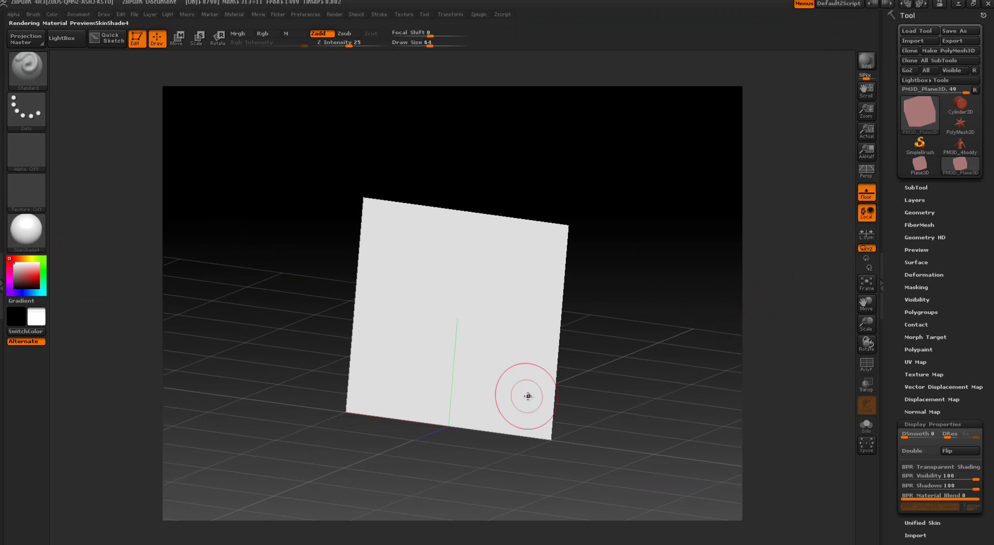
mouse_move(664, 408)
mouse_down()
mouse_move(618, 409)
mouse_move(662, 410)
mouse_up()
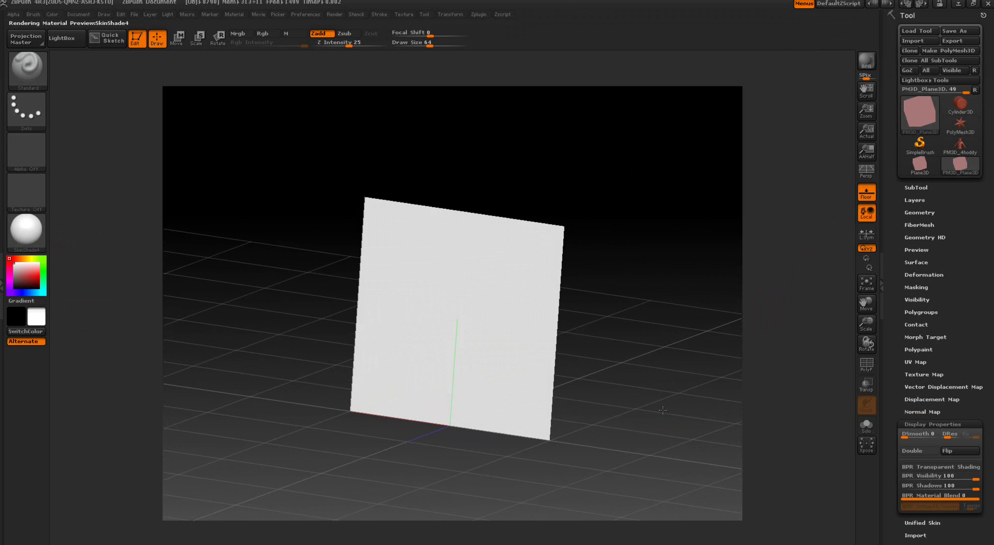
click(915, 452)
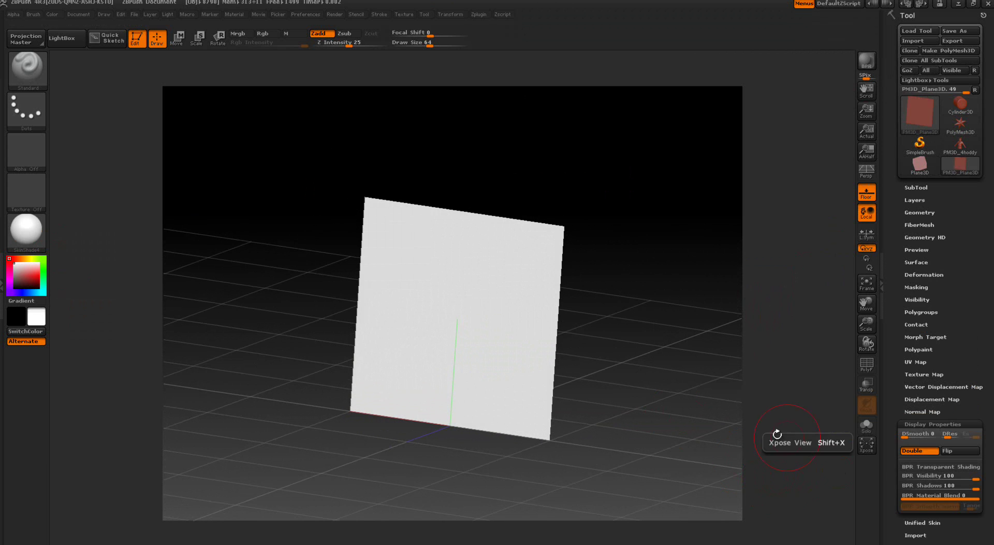
drag(714, 409, 807, 445)
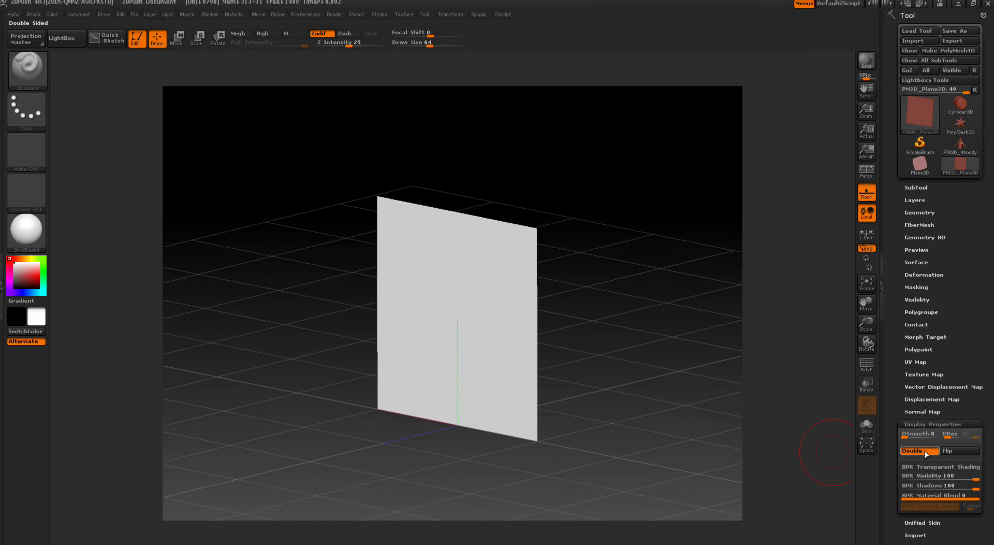
click(924, 451)
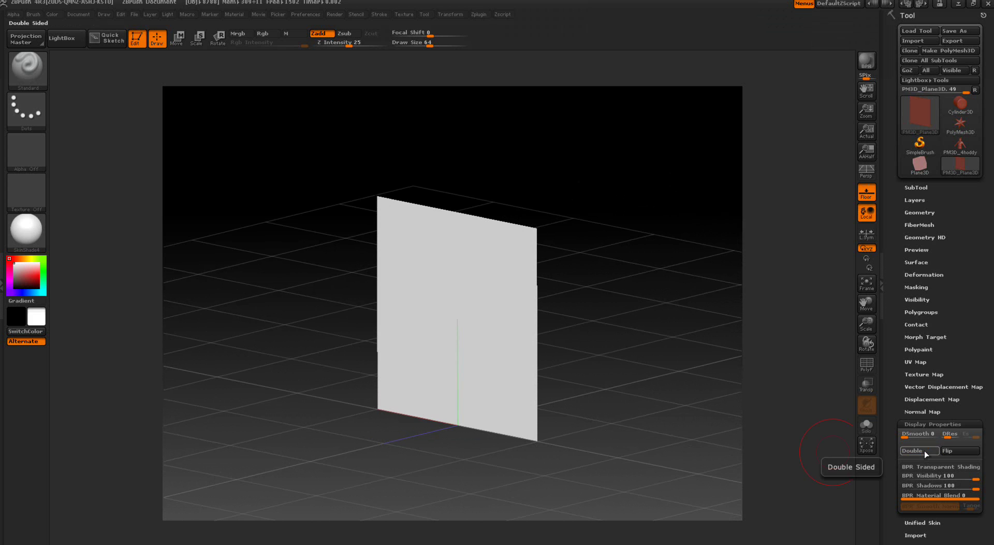
Preview FiberMesh fibers on the single-sided plane and look at it from an angle.
click(915, 225)
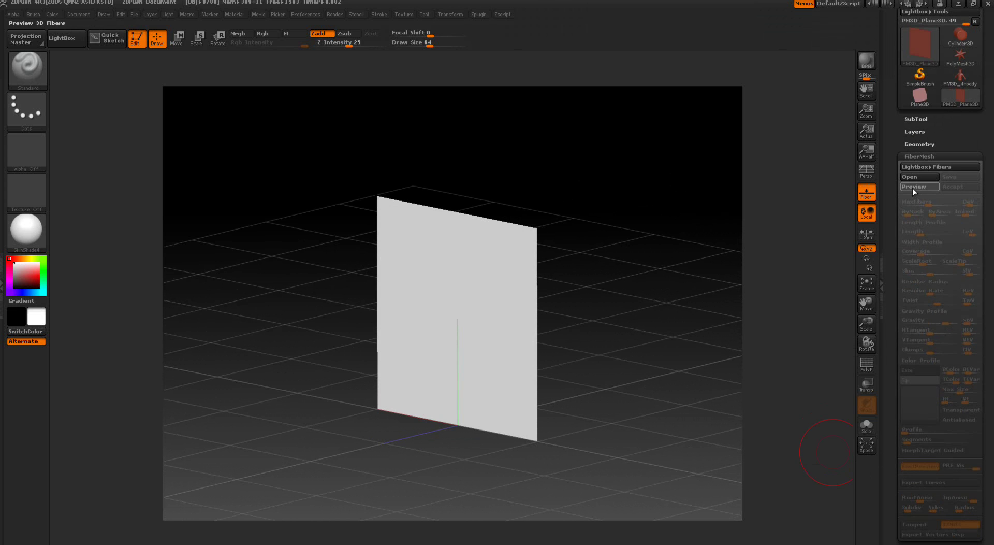
click(912, 188)
drag(613, 369, 590, 369)
drag(623, 395, 685, 348)
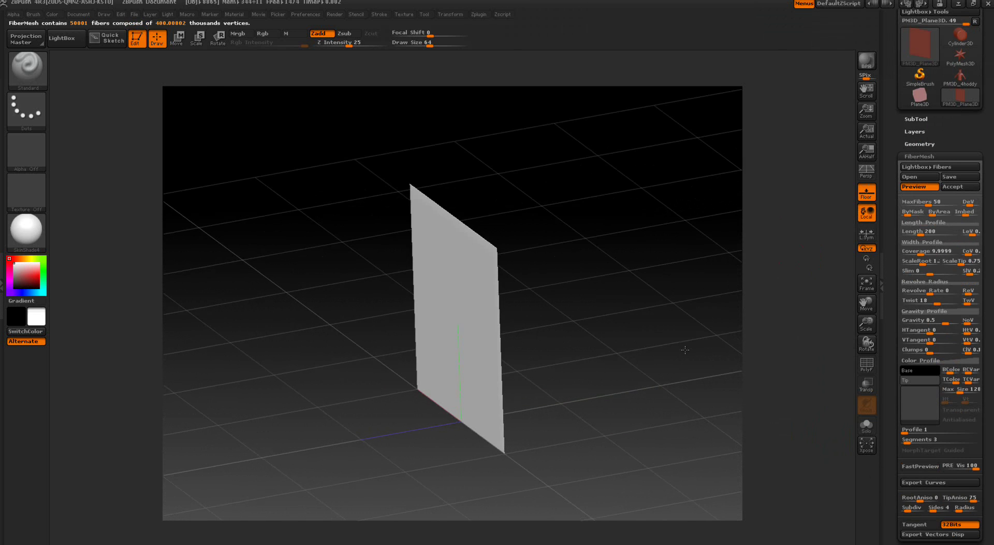
View the plane from its bare side and turn on double-sided display with the fiber preview active.
drag(891, 411, 890, 103)
drag(632, 414, 613, 406)
click(914, 257)
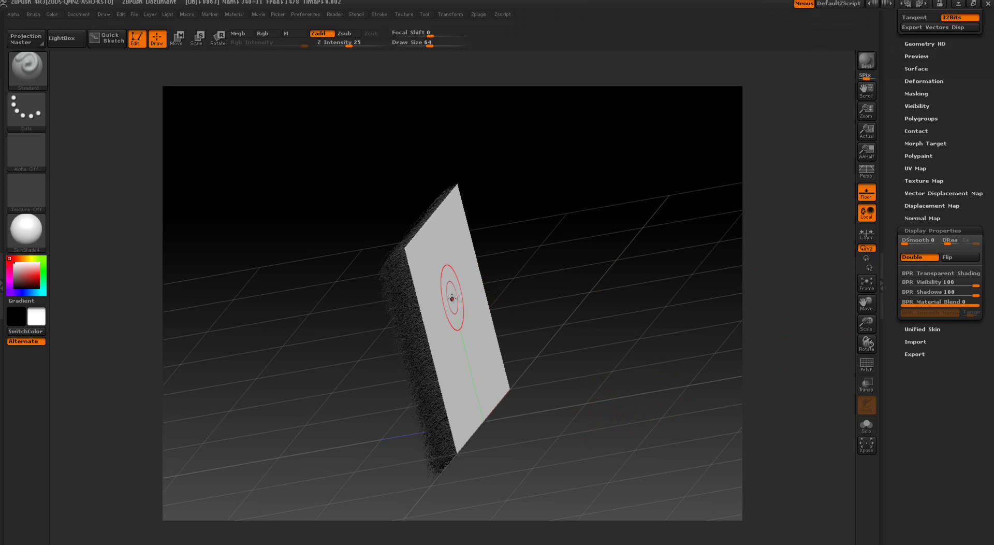
Set the fiber Twist to about 15.95 to regenerate the plane's fibers, and turn the preview off.
drag(899, 125, 888, 235)
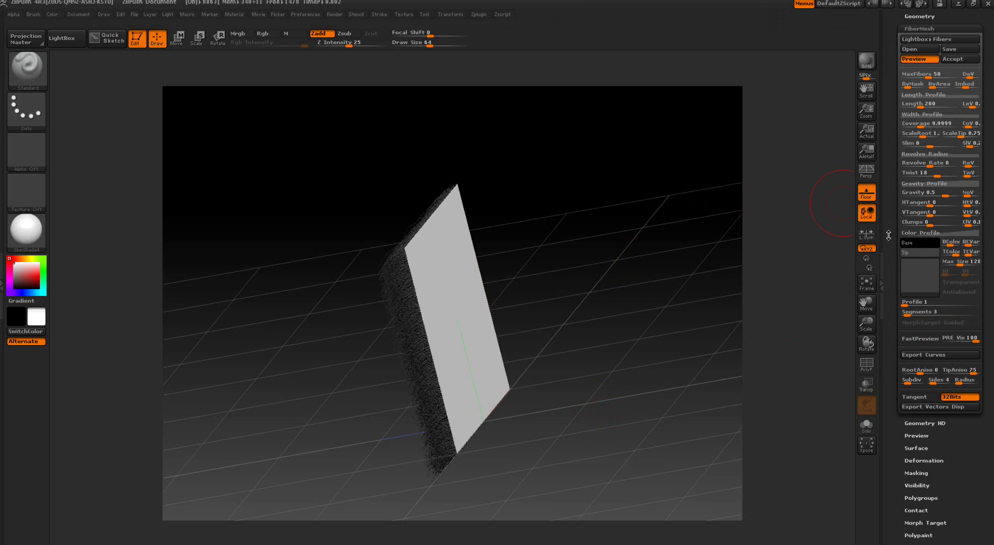
drag(946, 175, 937, 174)
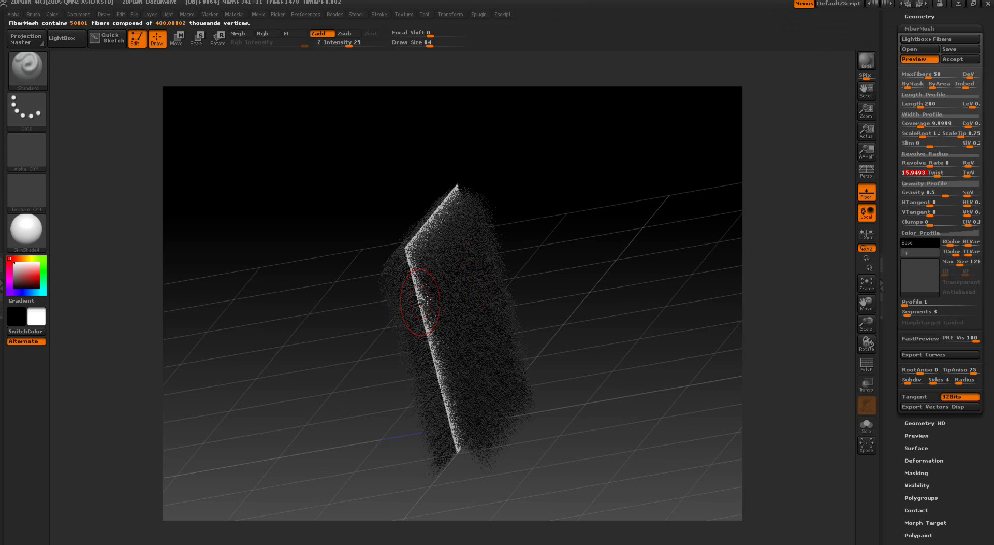
click(912, 63)
drag(892, 272, 892, 166)
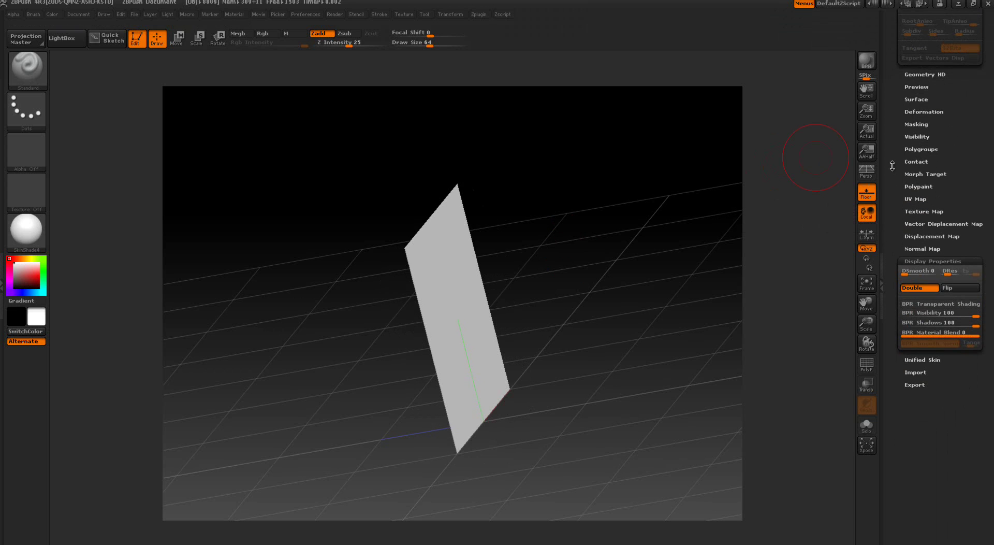
Turn off double-sided display for the plane and duplicate its subtool.
click(921, 288)
drag(721, 285, 825, 285)
scroll(893, 197, up, 10)
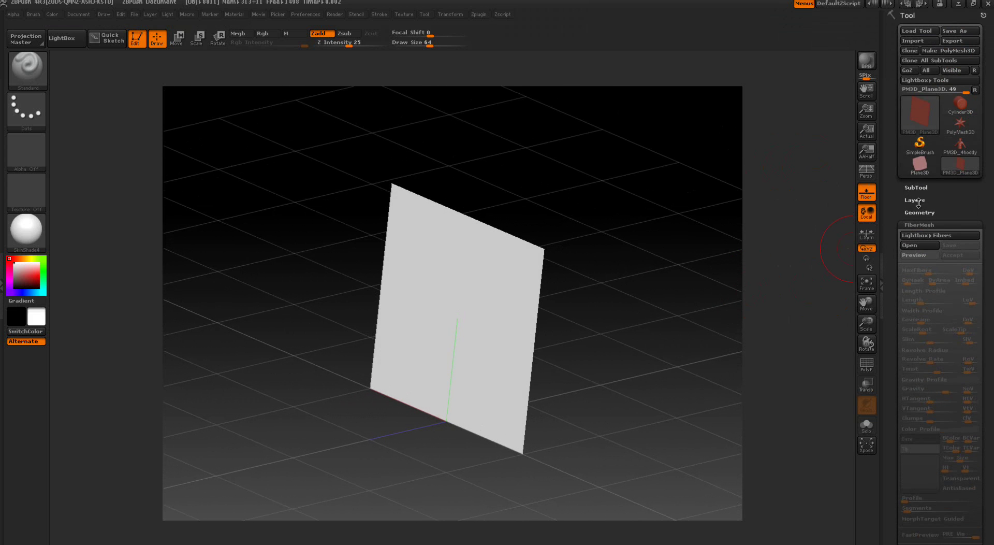
click(913, 188)
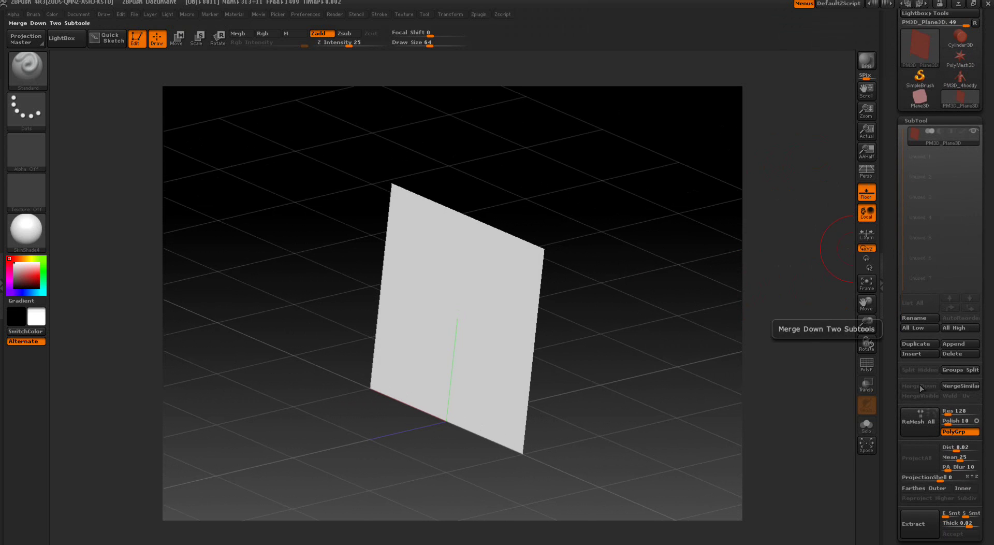
drag(891, 372, 892, 301)
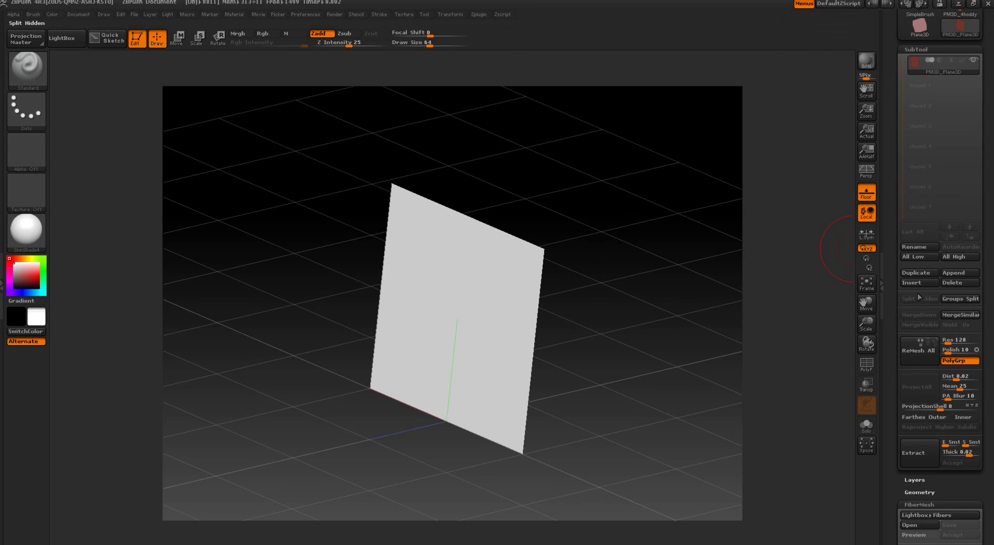
click(918, 271)
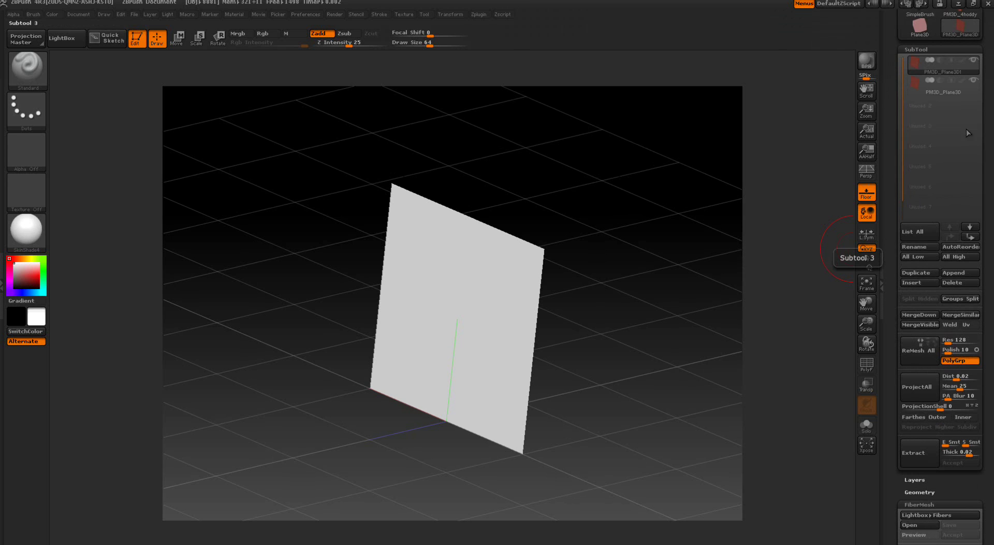
Select the lower plane subtool, PM3D_Plane3D, and turn on its double-sided display.
mouse_move(958, 94)
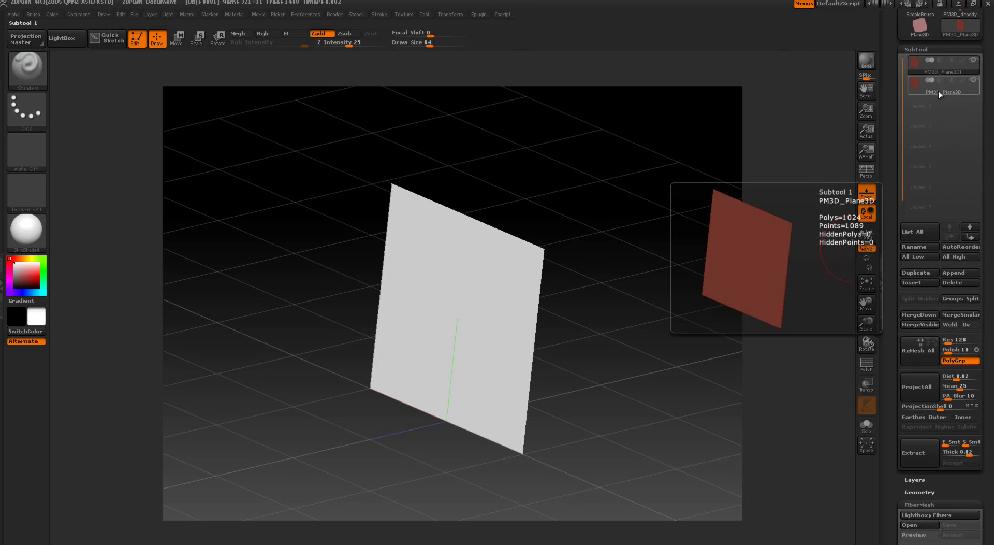
click(936, 90)
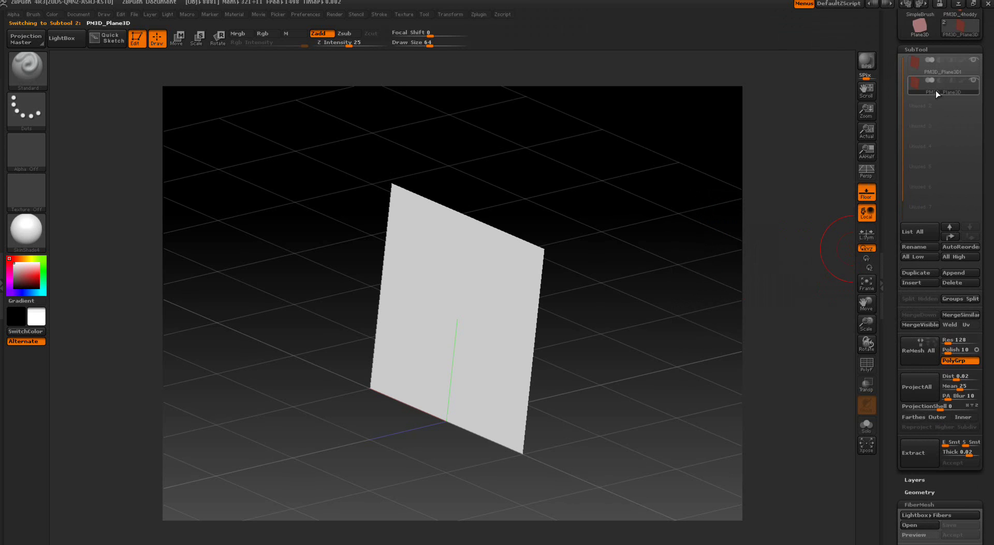
drag(756, 249, 652, 280)
drag(894, 326, 888, 161)
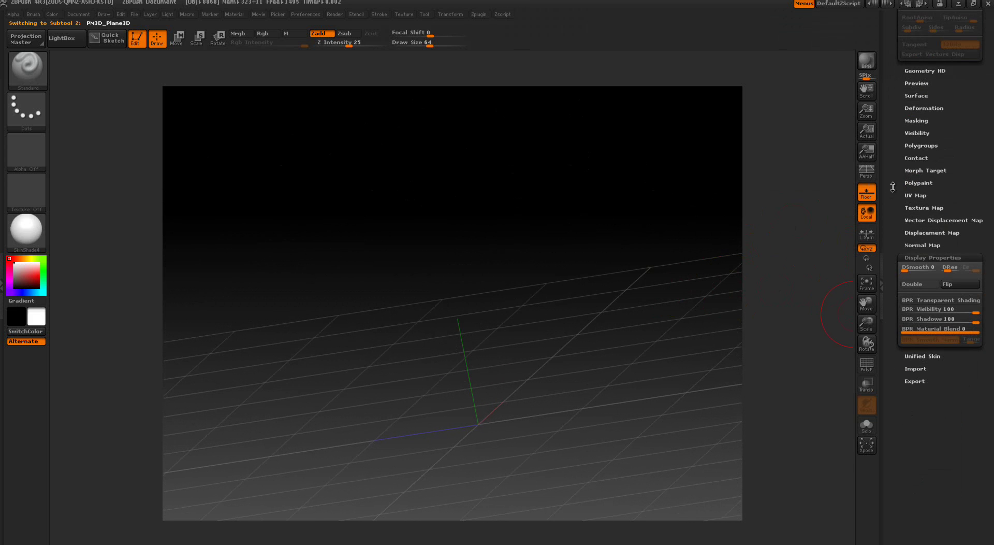
click(926, 284)
Select the upper, duplicated plane with double-sided display off and preview FiberMesh fibers on it.
drag(893, 209, 885, 378)
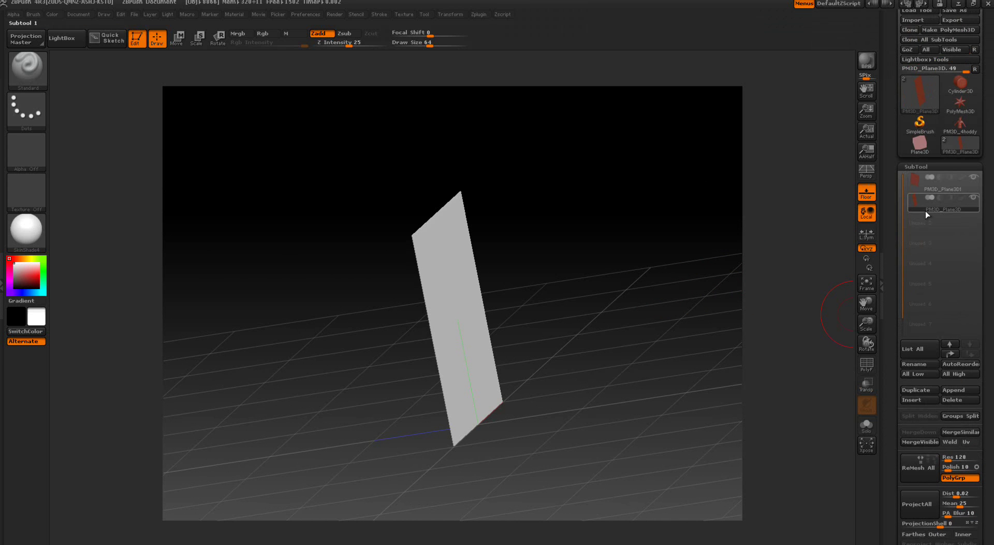
click(925, 189)
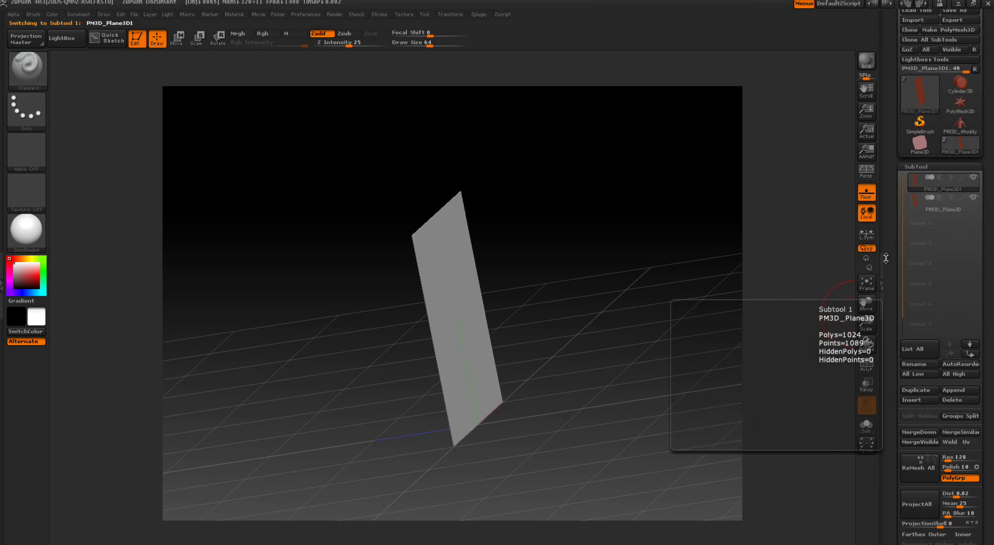
drag(891, 257, 888, 90)
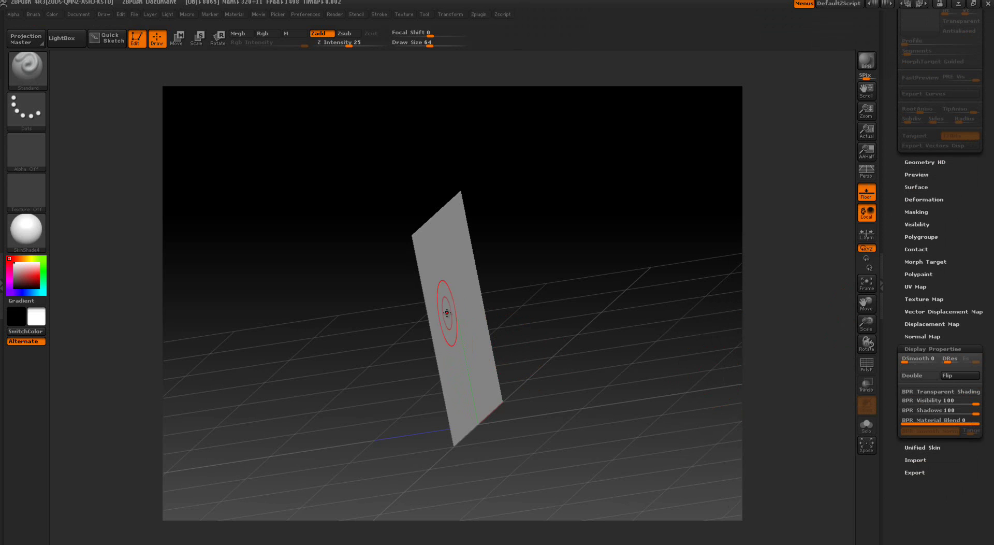
drag(517, 300, 616, 300)
drag(906, 263, 905, 265)
scroll(906, 264, up, 15)
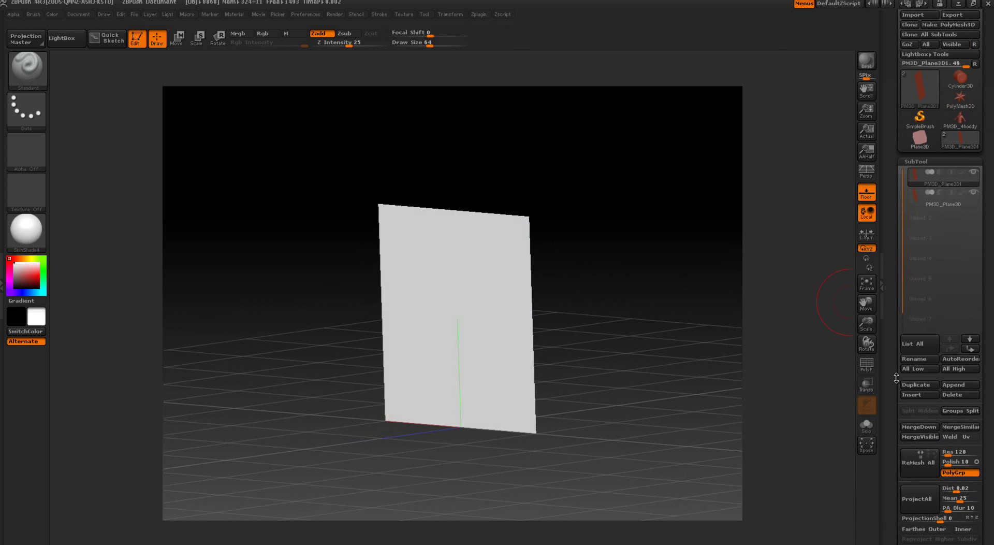
scroll(898, 378, down, 10)
click(911, 244)
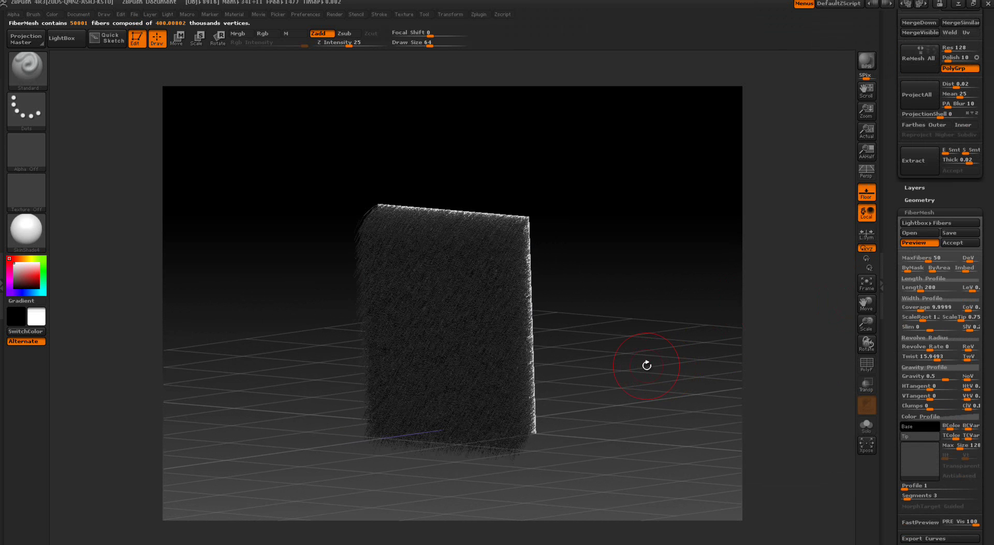
Set the fiber Gravity to about -0.37 and the fiber Length to about 1147.84.
drag(632, 419, 884, 355)
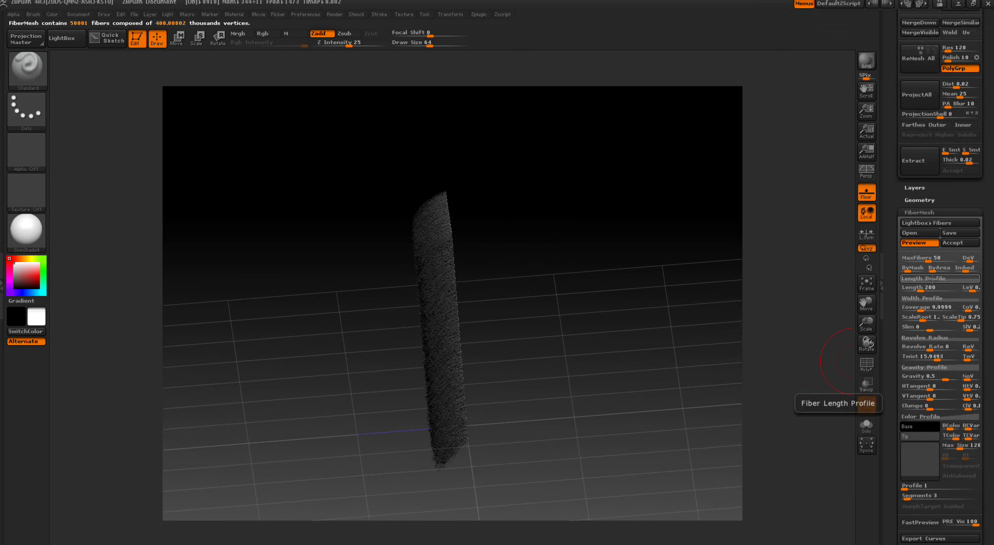
drag(912, 288, 933, 288)
mouse_move(688, 293)
mouse_down()
mouse_move(681, 303)
mouse_move(515, 289)
mouse_move(641, 285)
mouse_move(648, 320)
mouse_move(630, 328)
mouse_move(572, 330)
mouse_move(630, 285)
mouse_move(641, 260)
mouse_up()
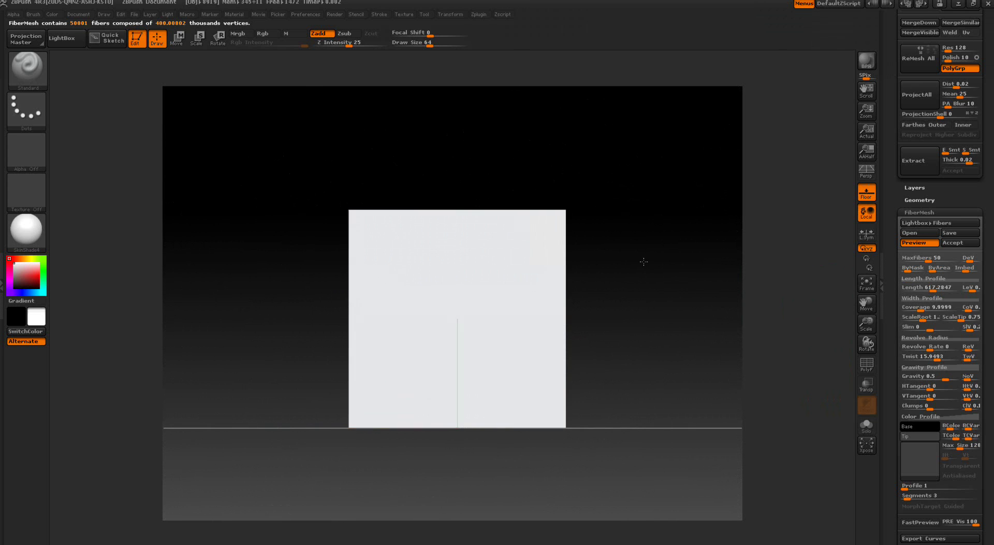
drag(652, 384, 668, 285)
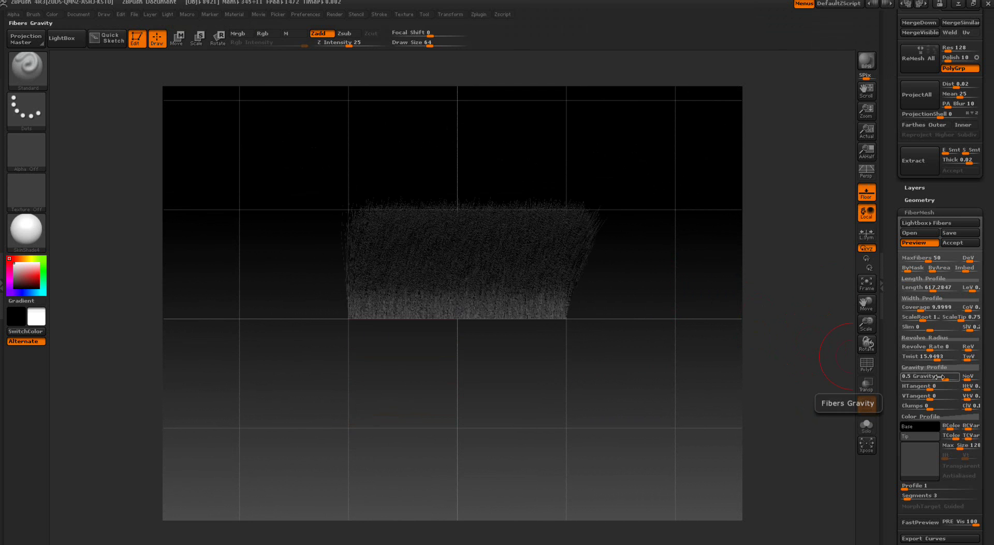
drag(936, 376, 921, 376)
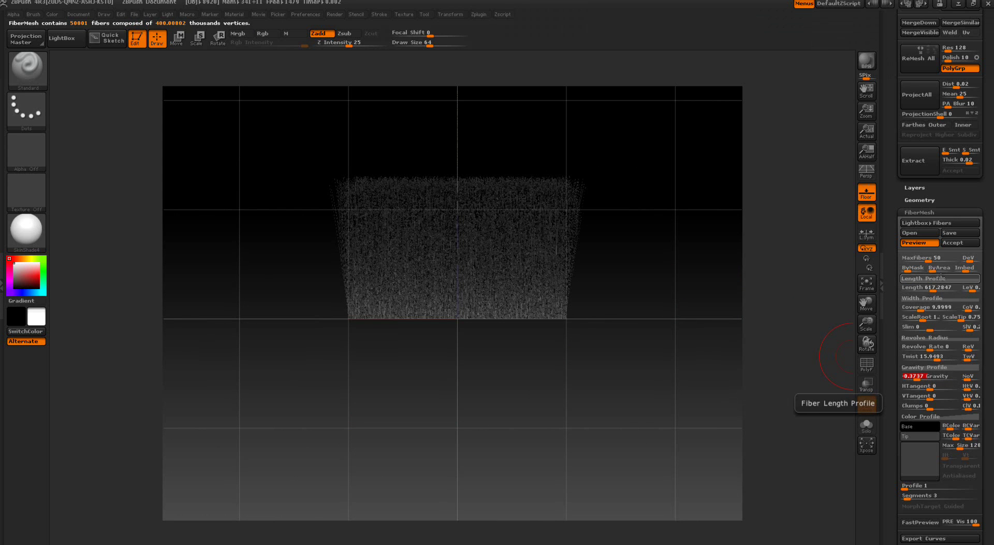
drag(940, 290, 943, 288)
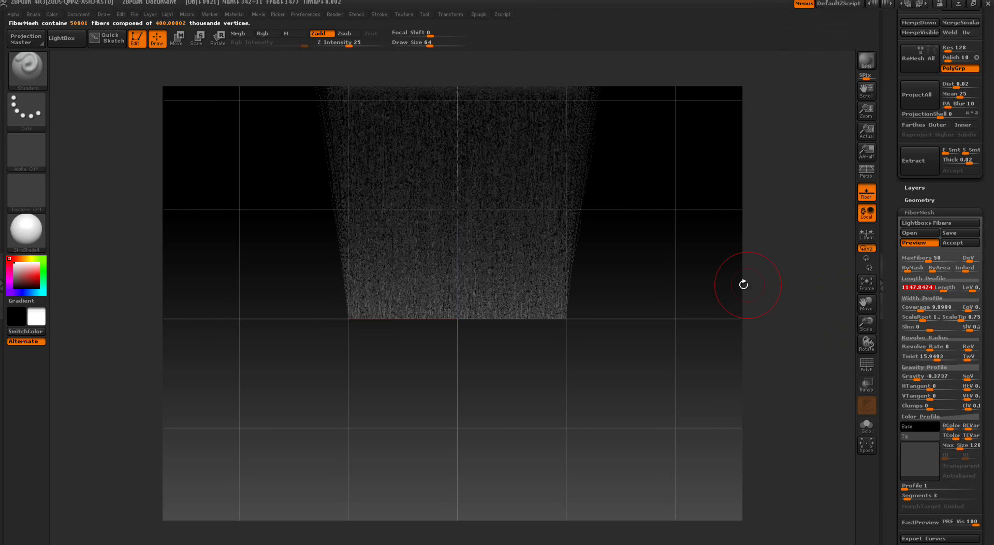
Check the fibers from the side, back and below, adjusting Gravity to about -0.45 and on to about -0.62.
drag(658, 279, 690, 259)
drag(696, 353, 641, 289)
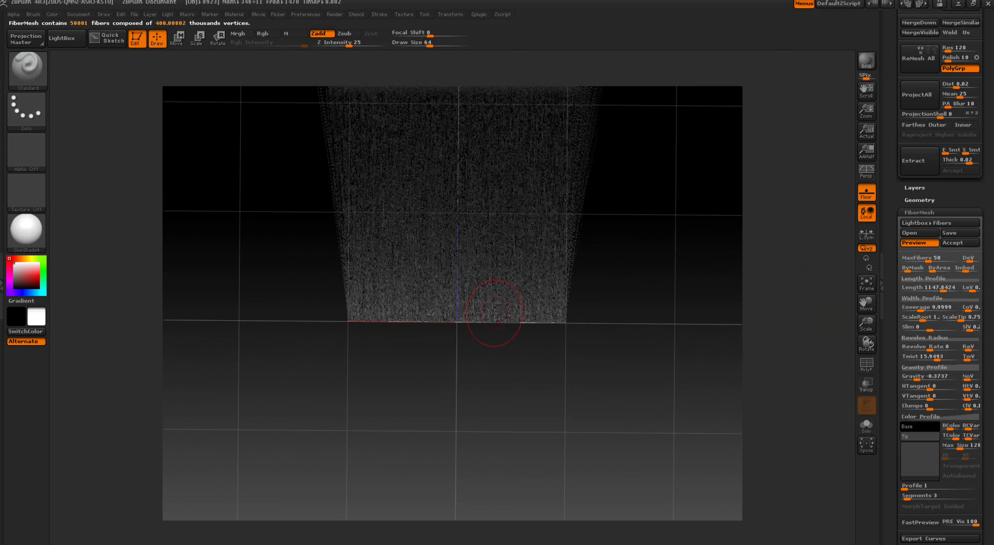
drag(673, 237, 656, 308)
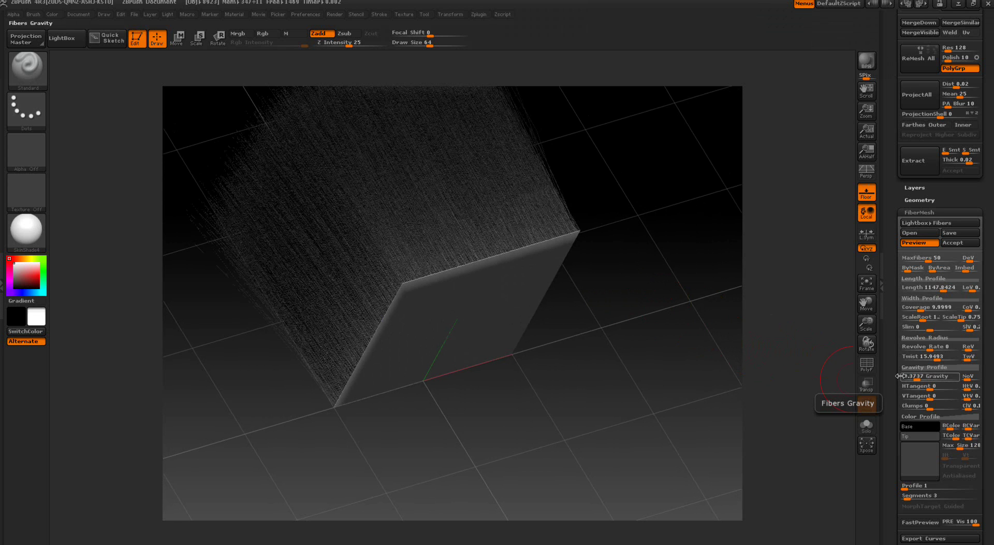
drag(691, 337, 710, 297)
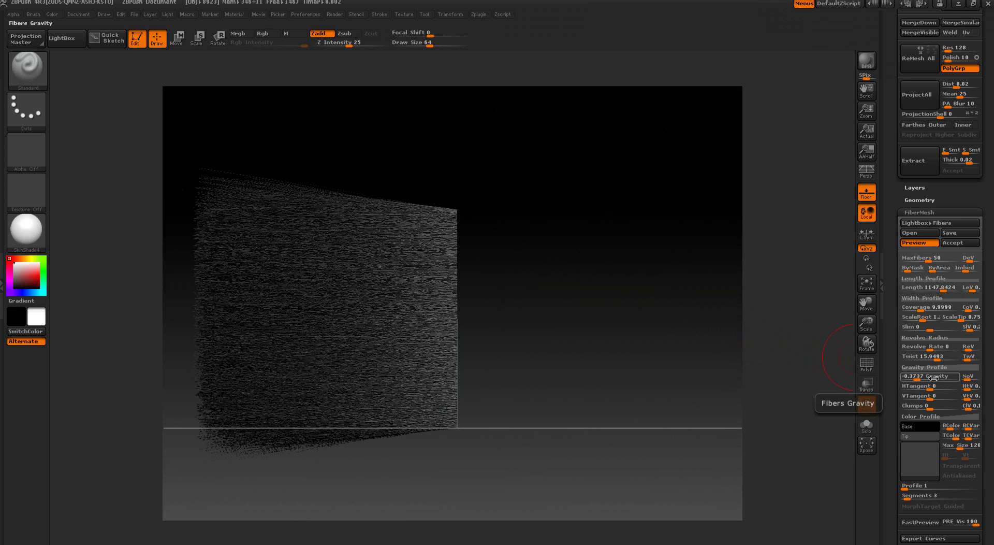
drag(925, 377, 917, 377)
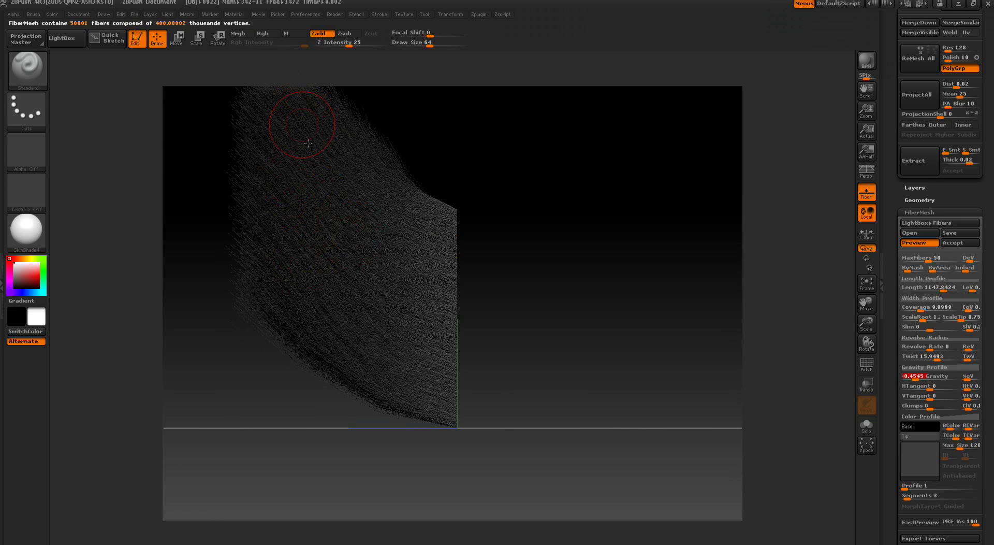
drag(728, 339, 703, 191)
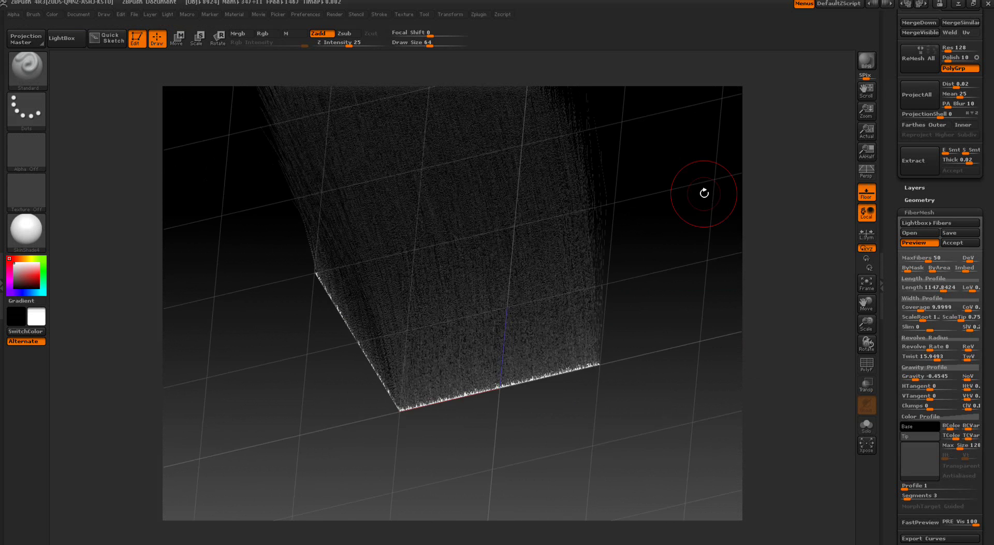
drag(664, 300, 666, 288)
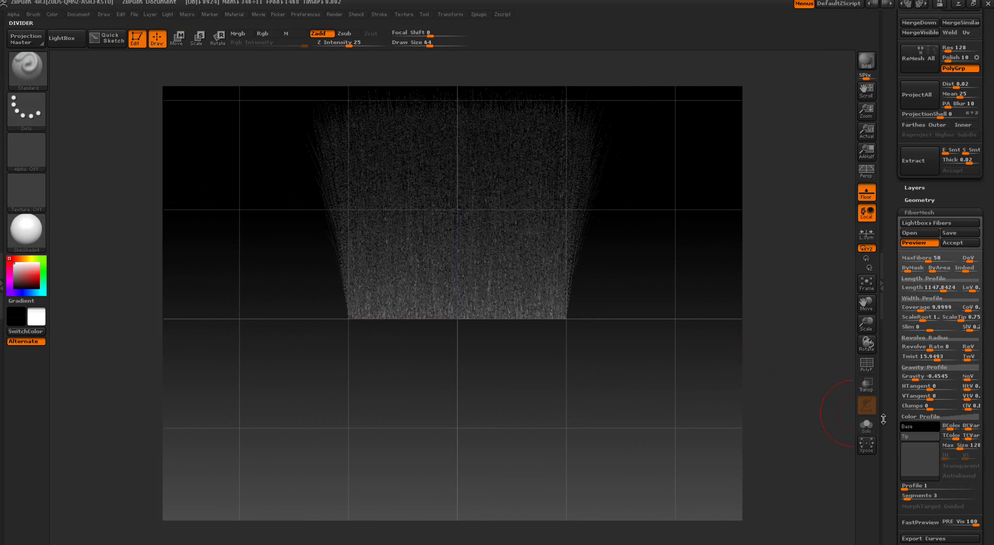
drag(917, 379, 914, 379)
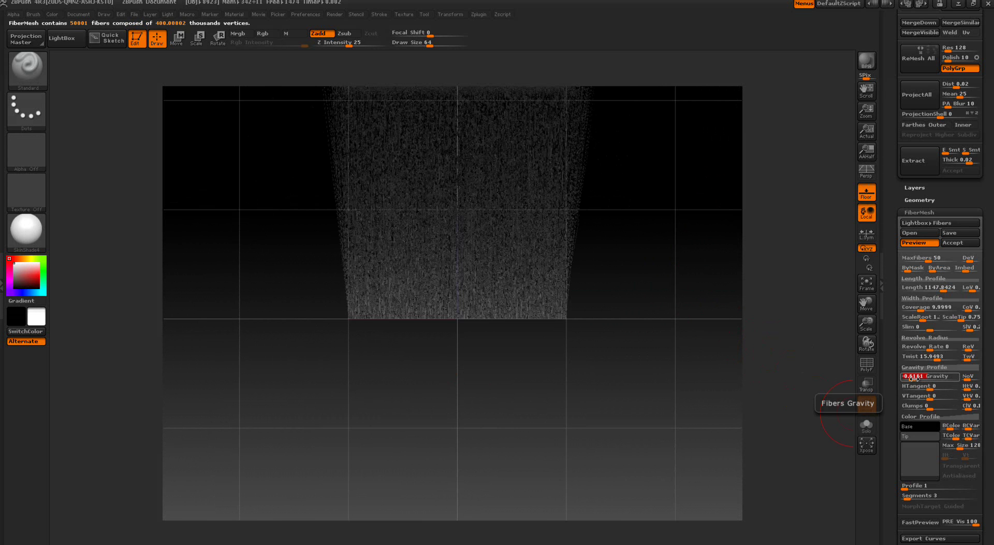
Offset the fiber roots from the plane by setting Imbed to about -0.30.
drag(677, 244, 647, 305)
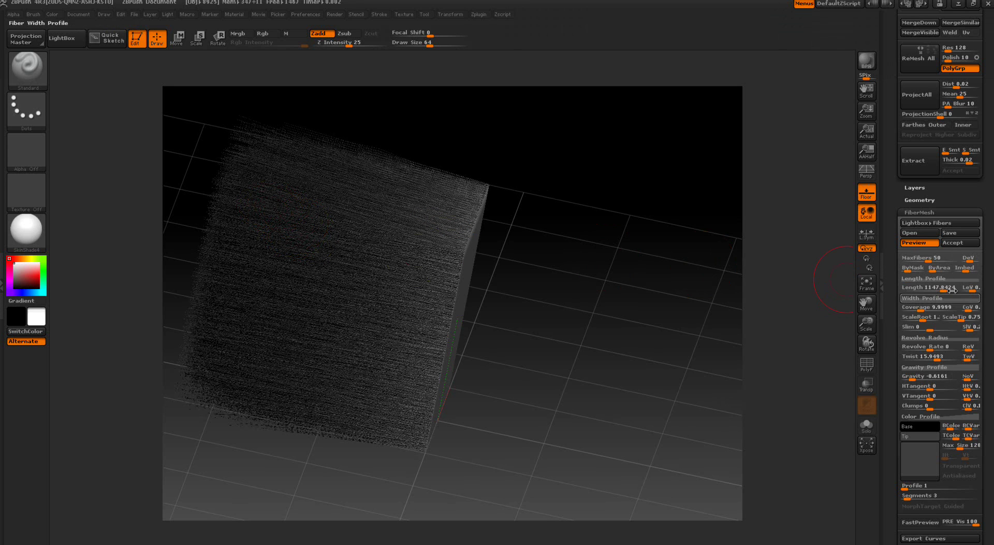
drag(966, 267, 963, 269)
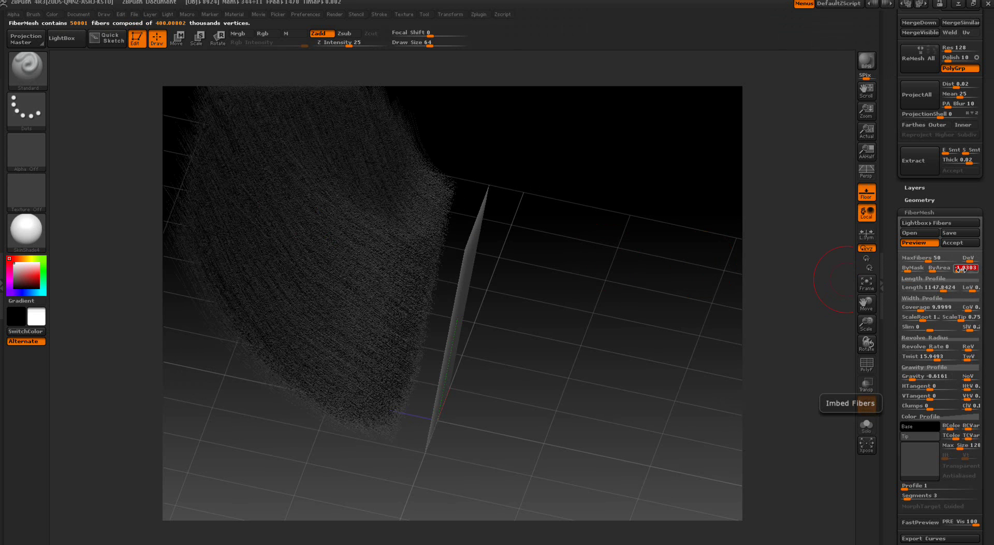
click(931, 286)
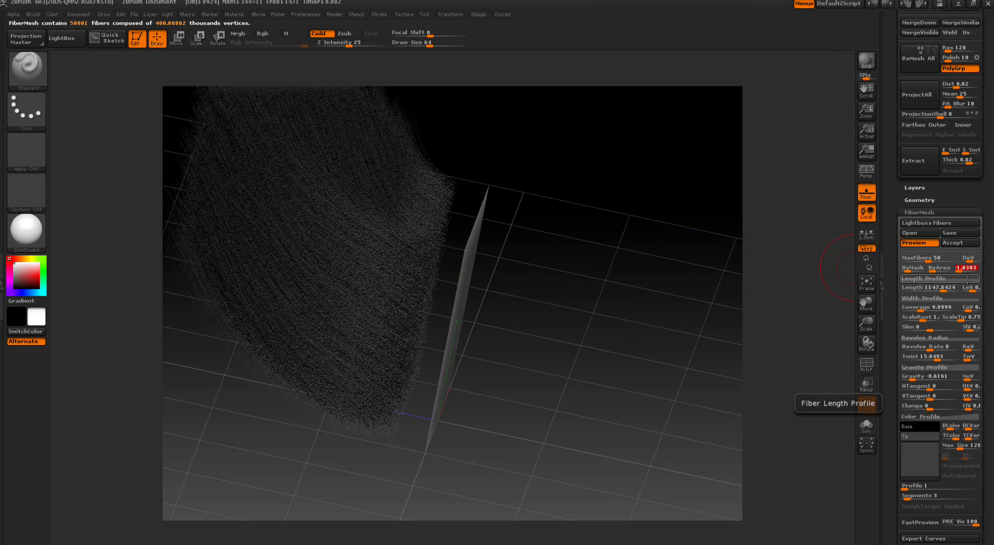
drag(962, 269, 964, 269)
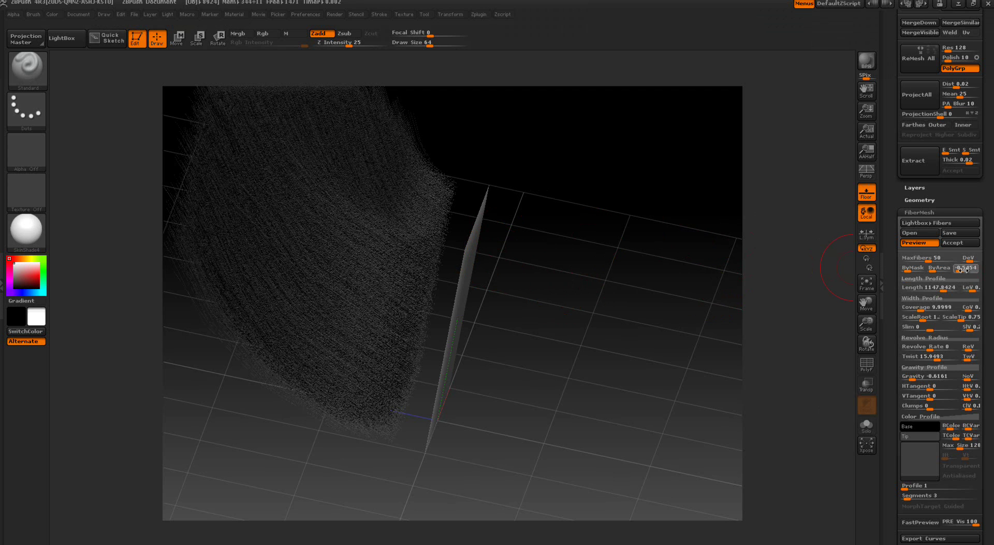
click(962, 268)
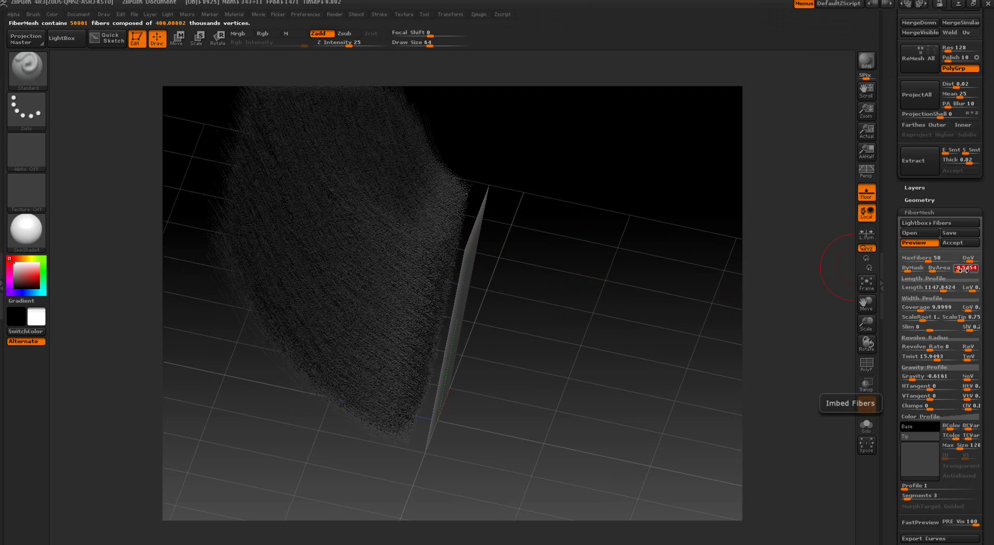
drag(963, 269, 964, 270)
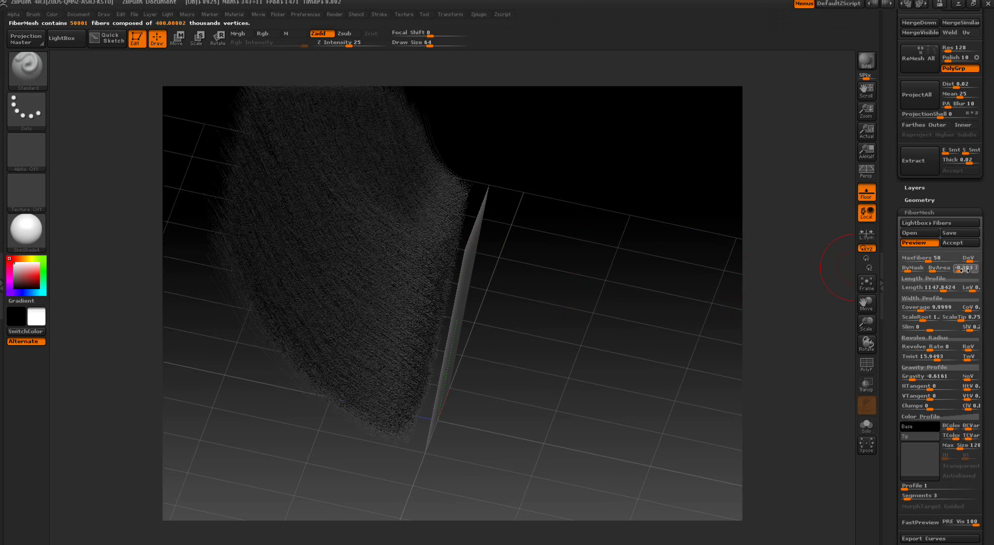
click(964, 269)
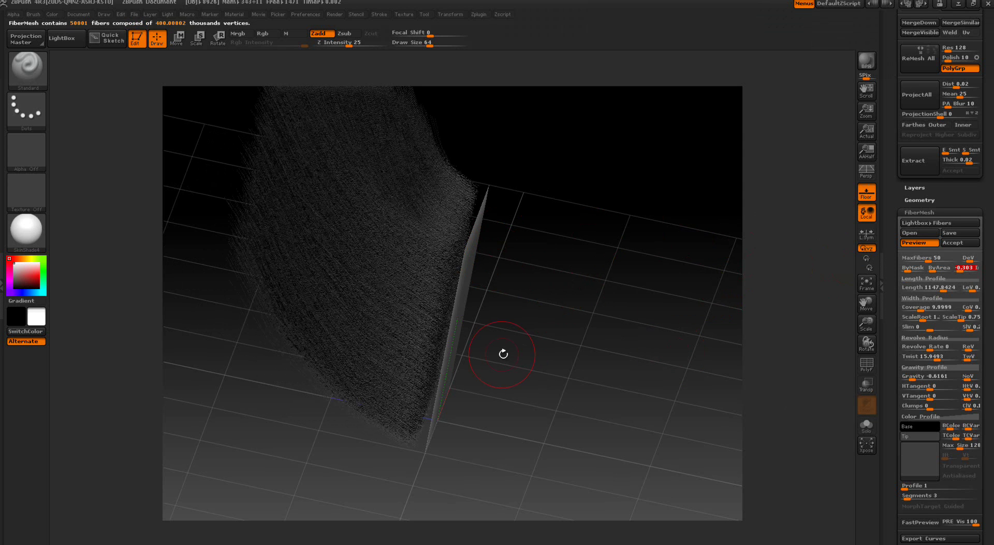
Set the fiber Gravity to about -0.72, then accept the fibers with Fast Preview mode activated.
drag(652, 235, 606, 349)
drag(686, 300, 671, 399)
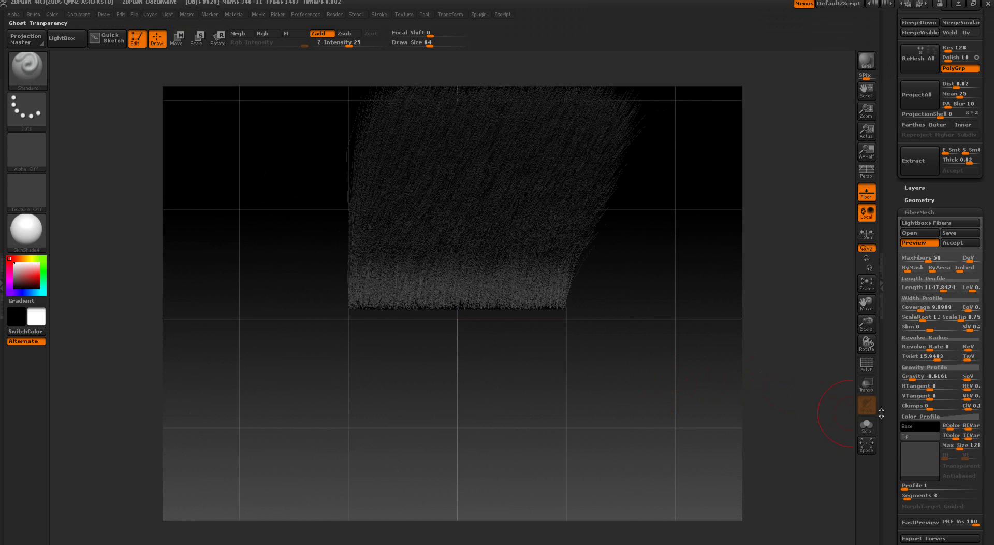
drag(916, 378, 912, 378)
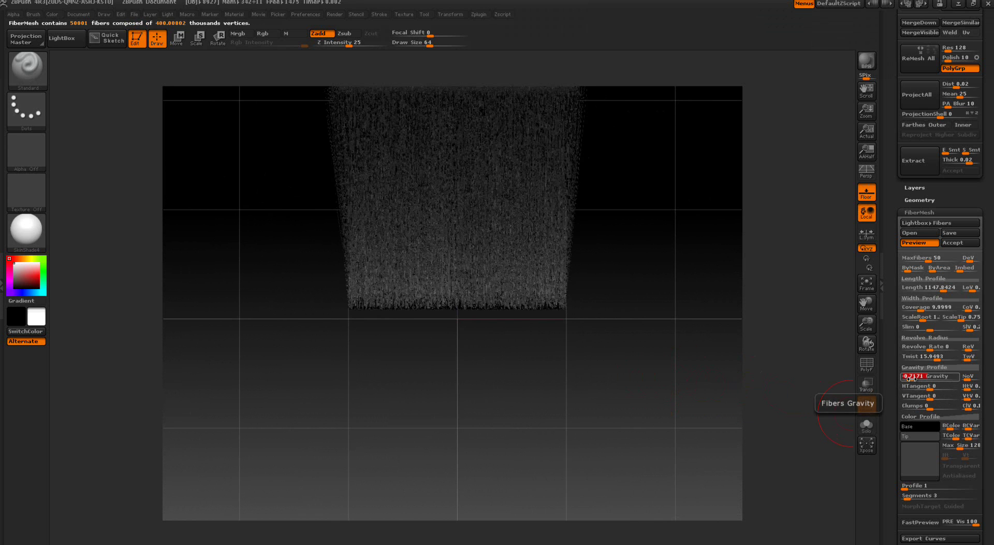
drag(692, 404, 709, 377)
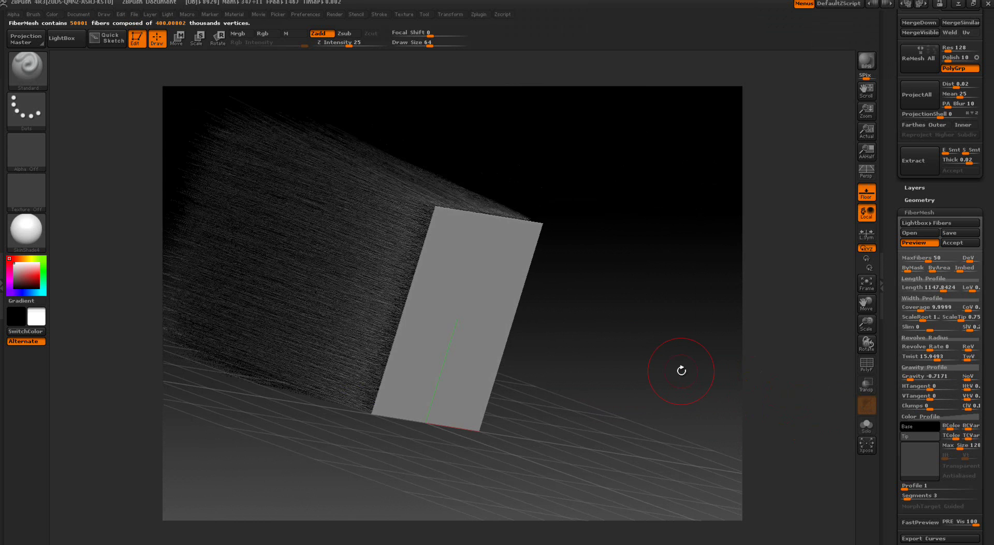
click(950, 243)
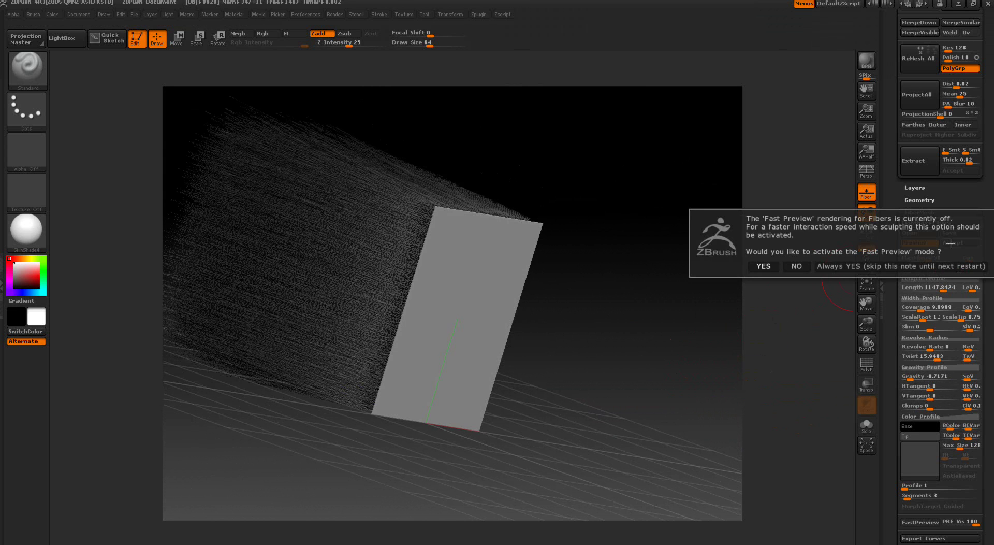
click(912, 266)
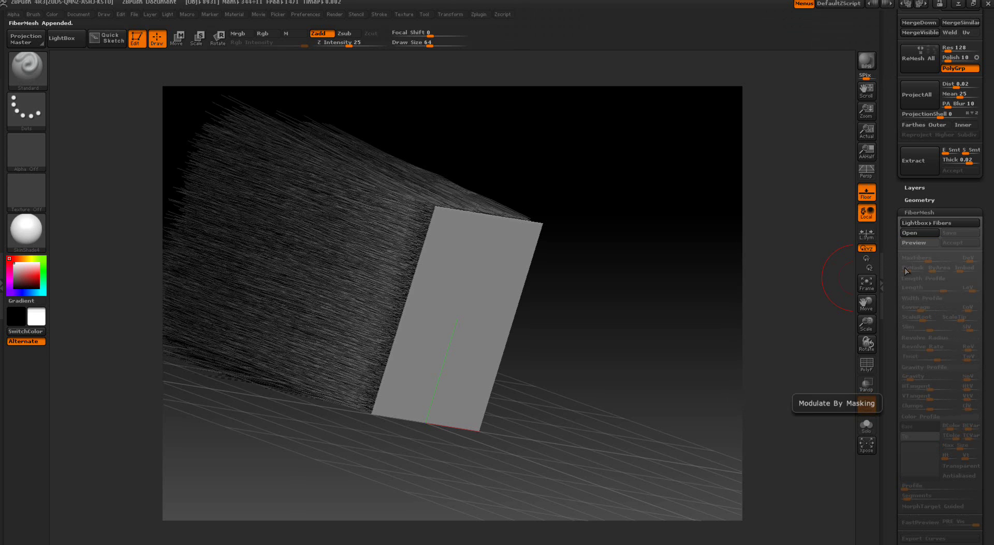
Delete the lower, double-sided plane subtool PM3D_Plane3D, keeping the fibers and the single-sided plane.
drag(889, 254, 894, 380)
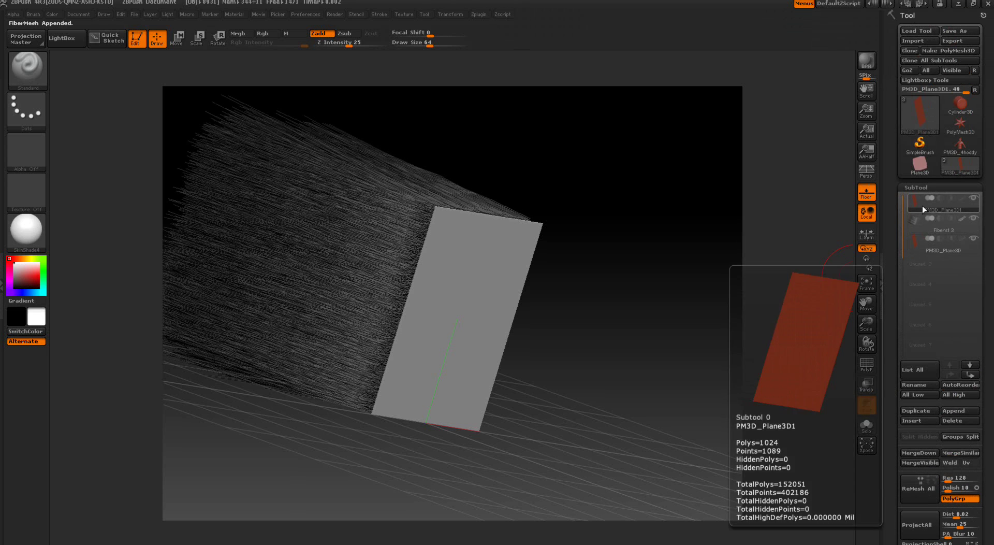
mouse_move(964, 253)
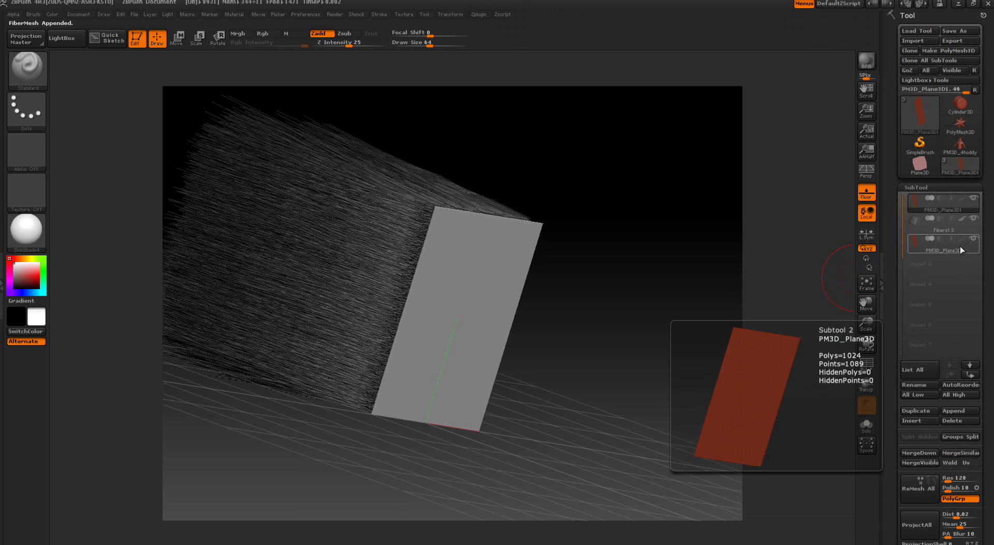
click(938, 249)
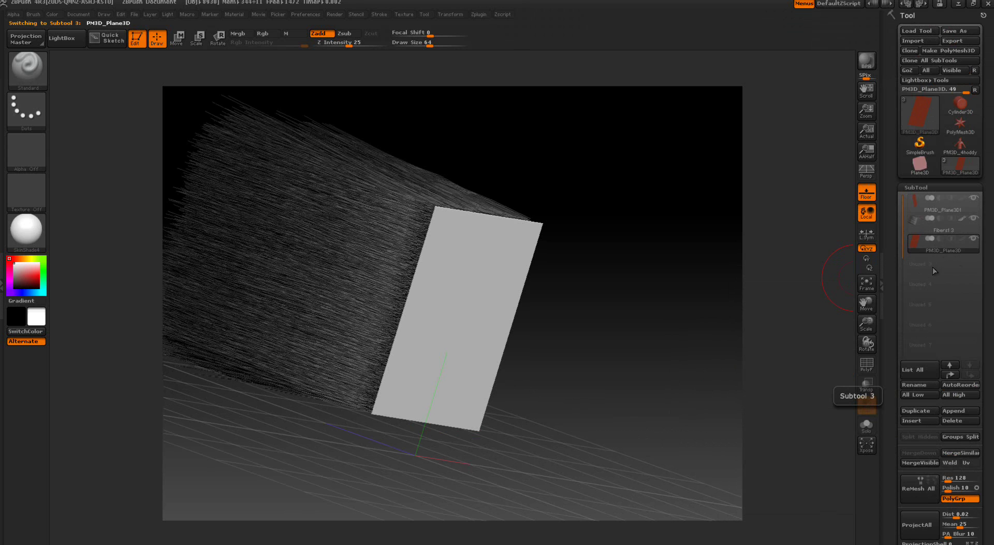
drag(891, 270, 890, 205)
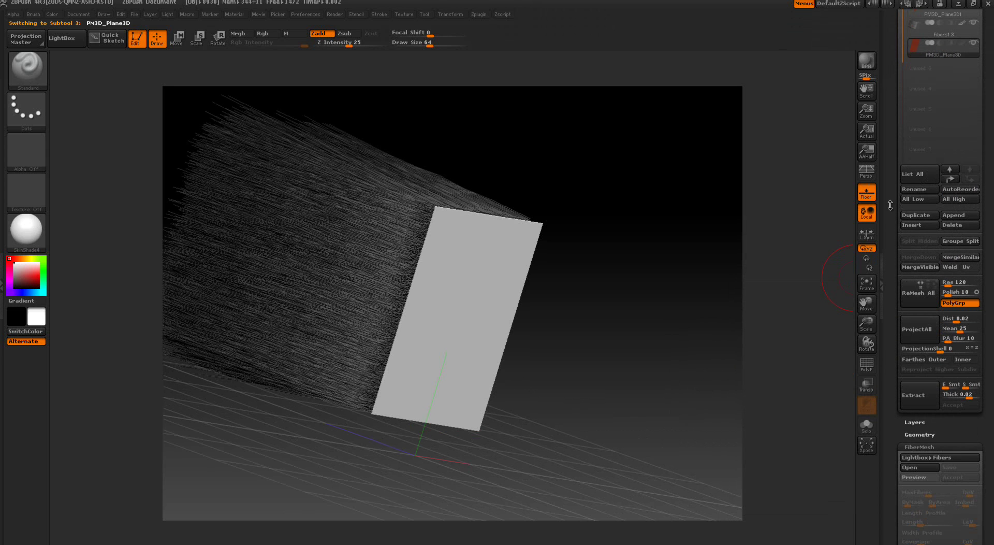
drag(890, 205, 891, 390)
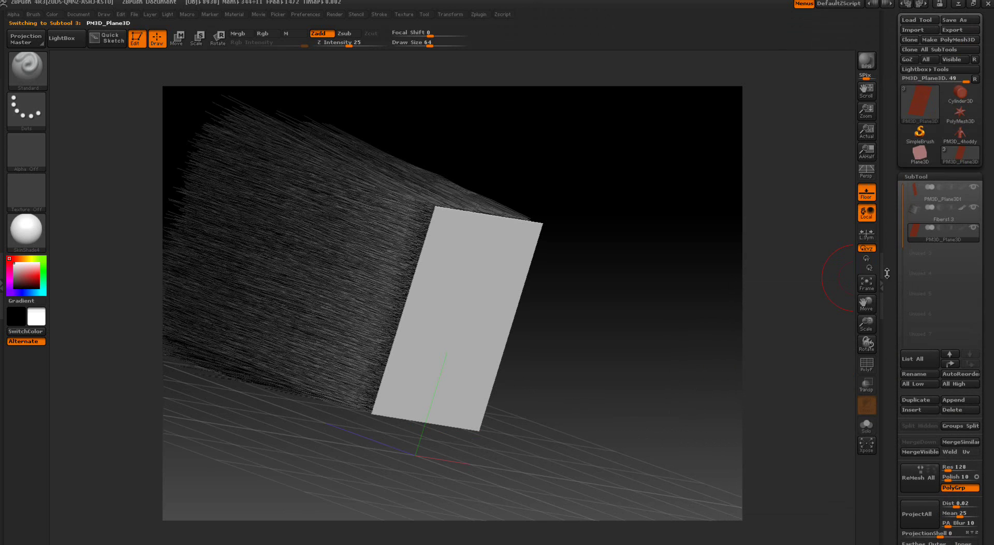
click(923, 198)
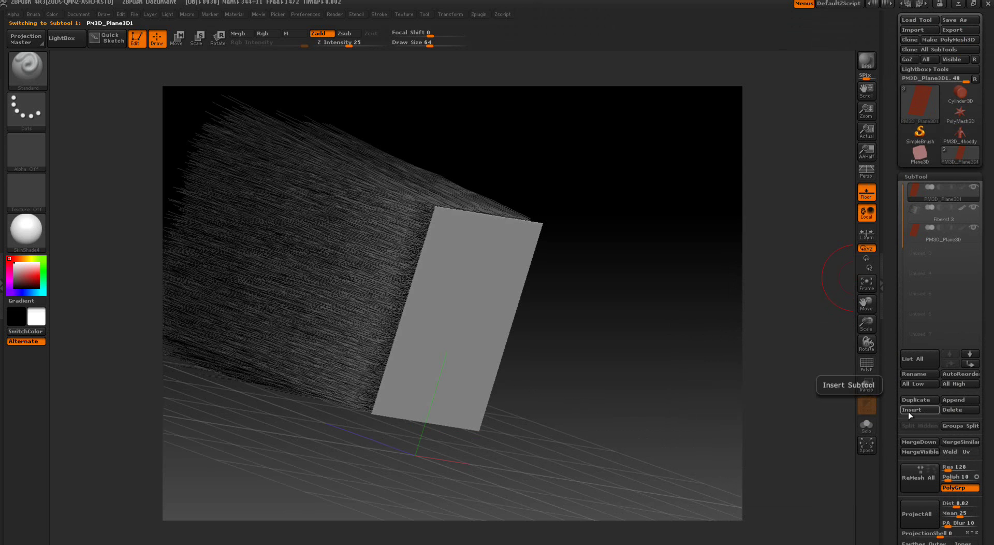
mouse_move(886, 374)
mouse_down()
mouse_move(886, 337)
mouse_move(881, 374)
mouse_up()
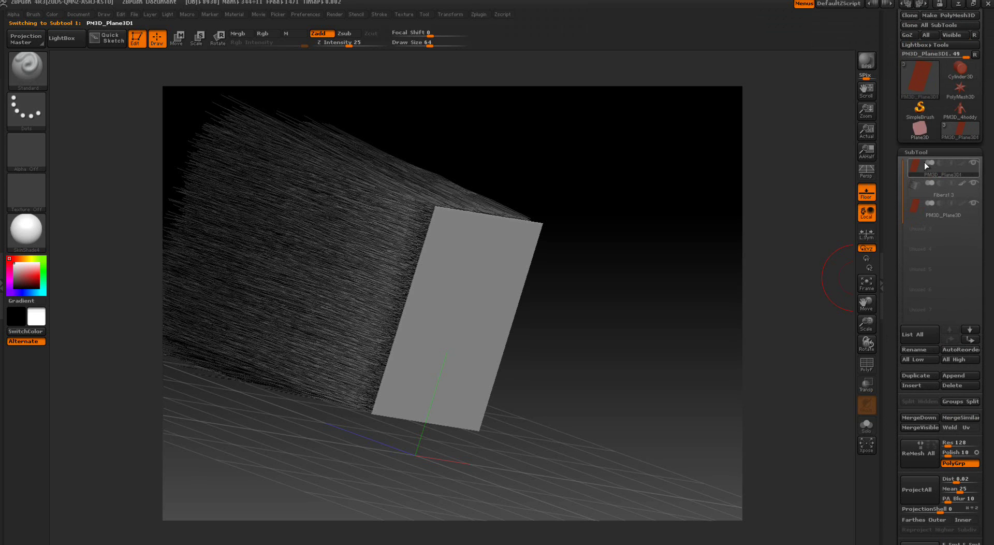
click(940, 218)
drag(890, 280, 883, 108)
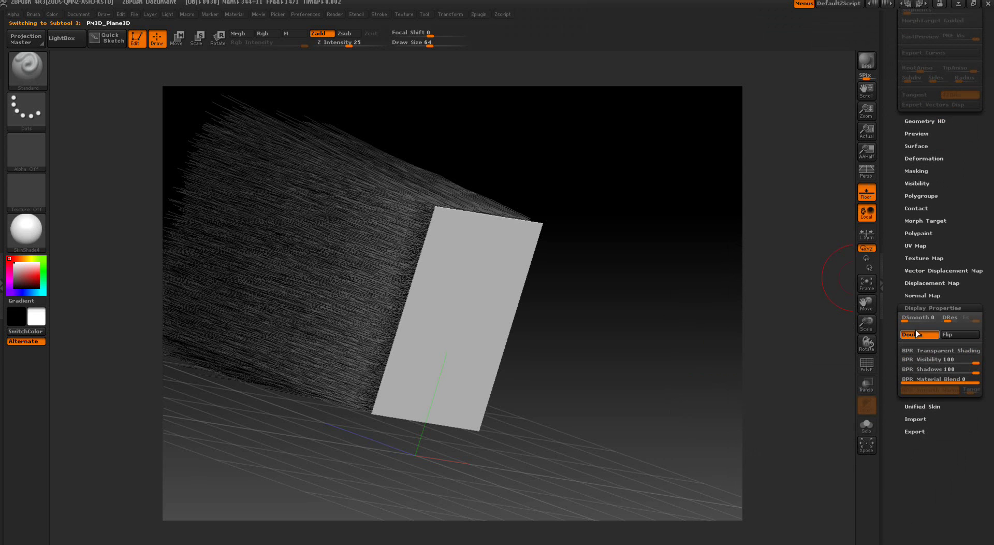
drag(898, 345, 898, 378)
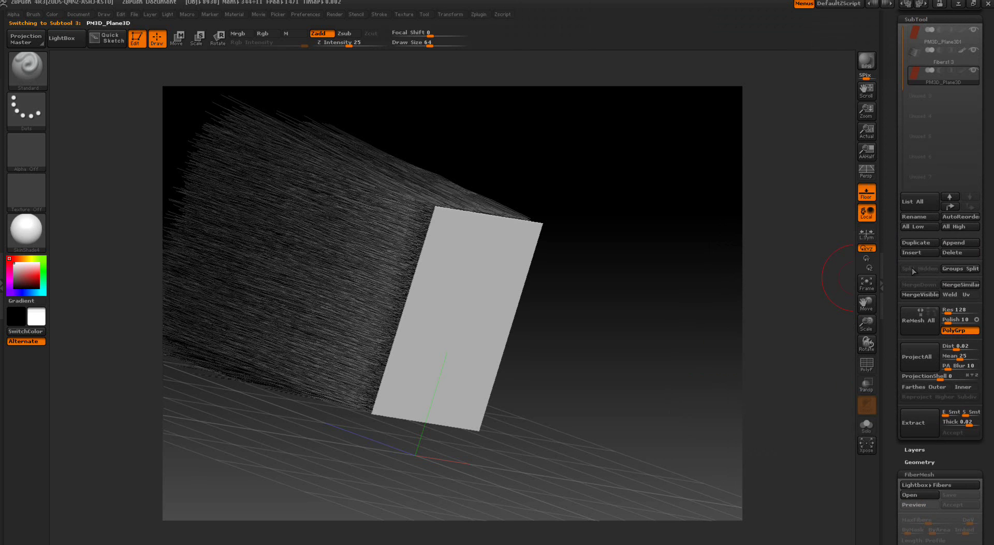
click(945, 253)
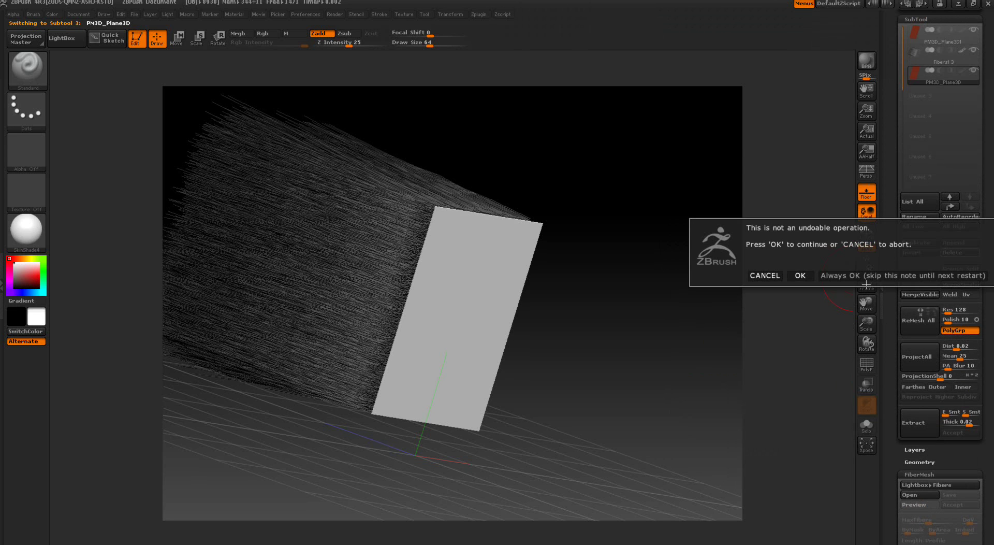
click(855, 273)
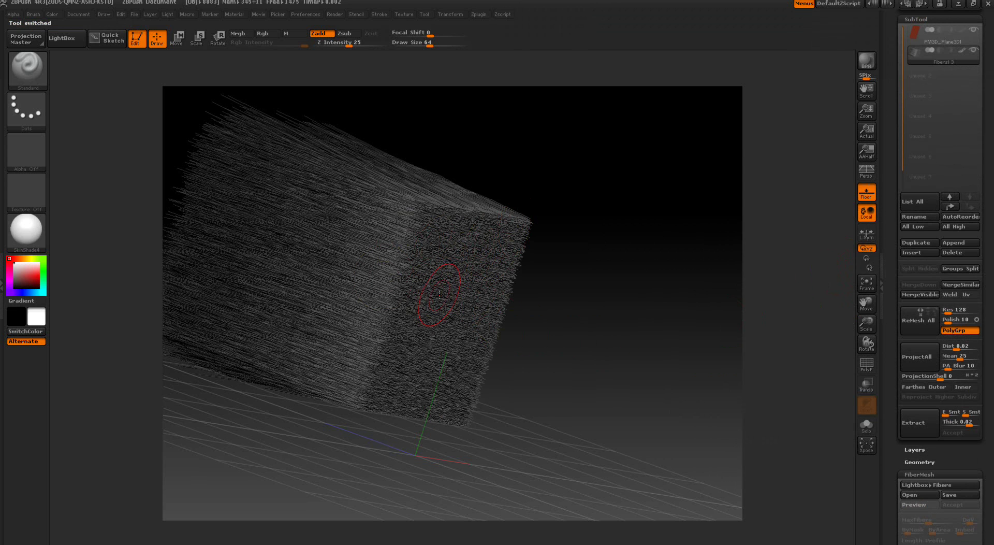
Select the remaining plane PM3D_Plane3D1 and turn on its double-sided display.
click(923, 43)
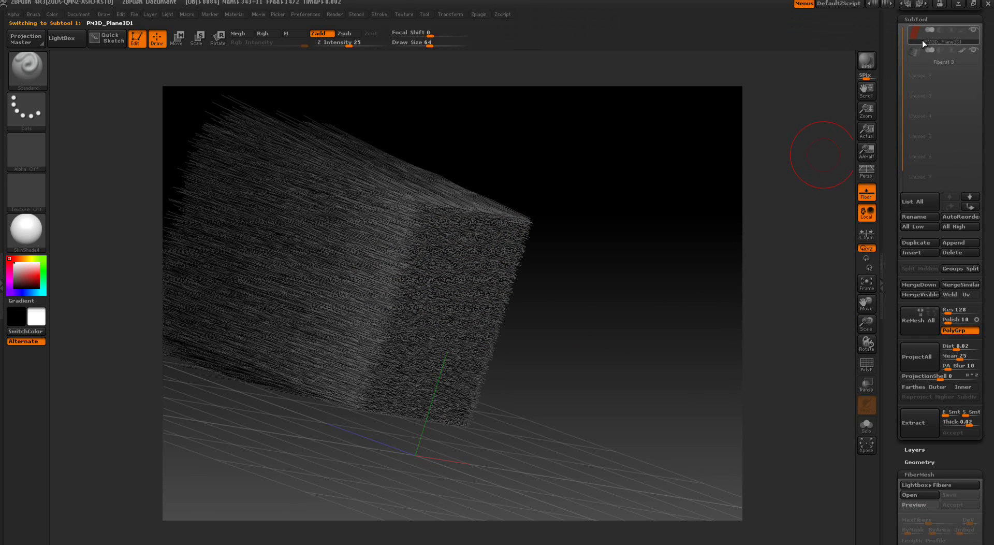
drag(911, 524, 910, 60)
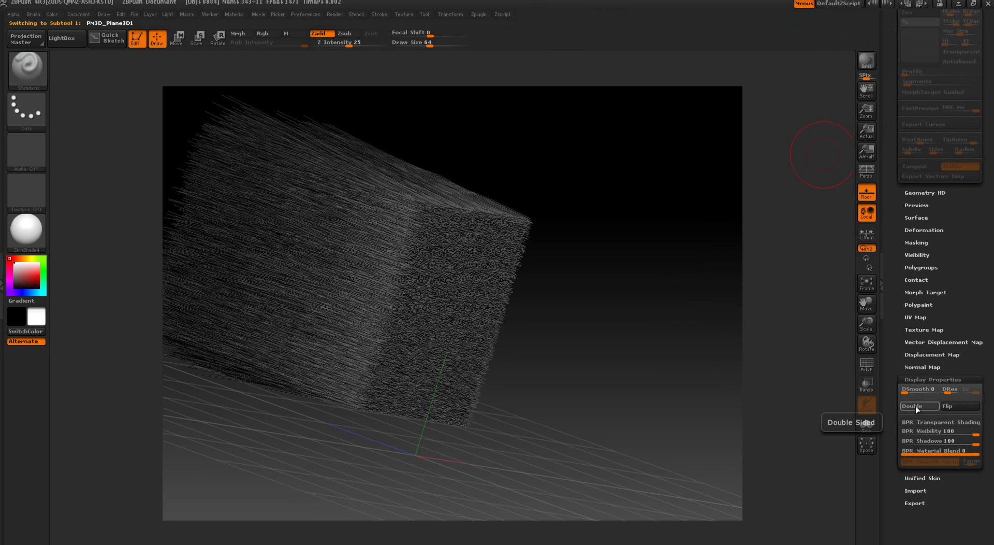
click(912, 406)
drag(645, 326, 671, 377)
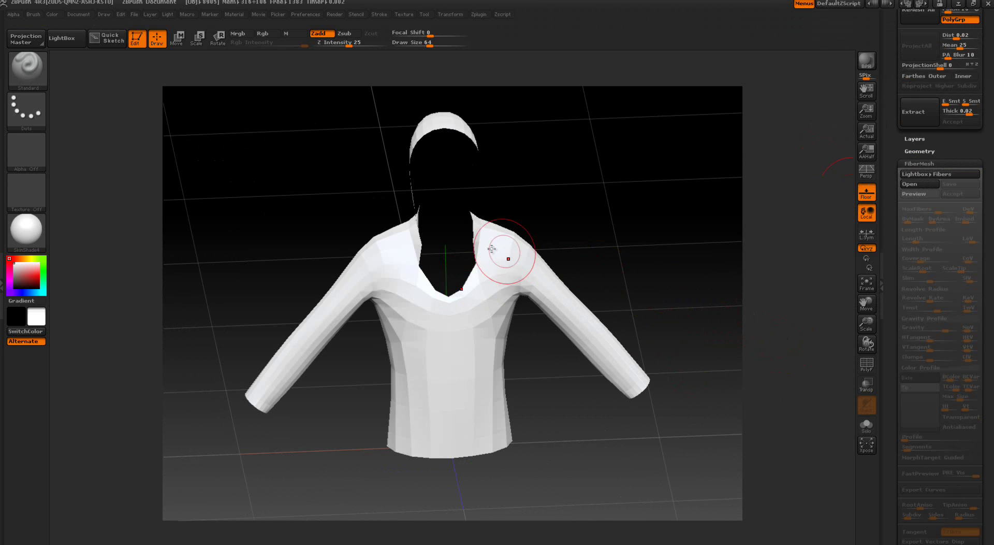
Duplicate the single-sided hoodie subtool.
mouse_move(646, 254)
mouse_down()
mouse_move(672, 243)
mouse_move(610, 225)
mouse_move(655, 252)
mouse_up()
drag(888, 227, 886, 339)
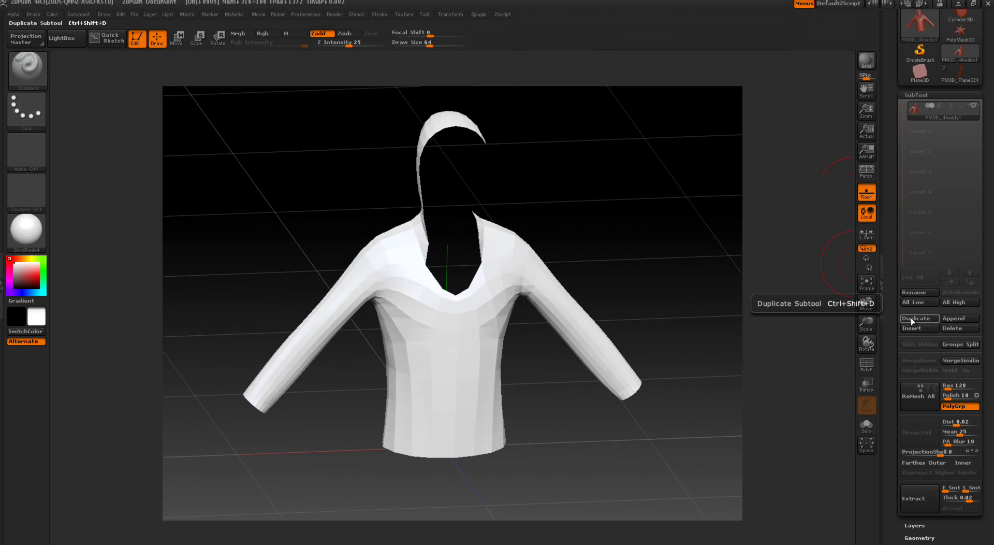
drag(883, 316, 882, 161)
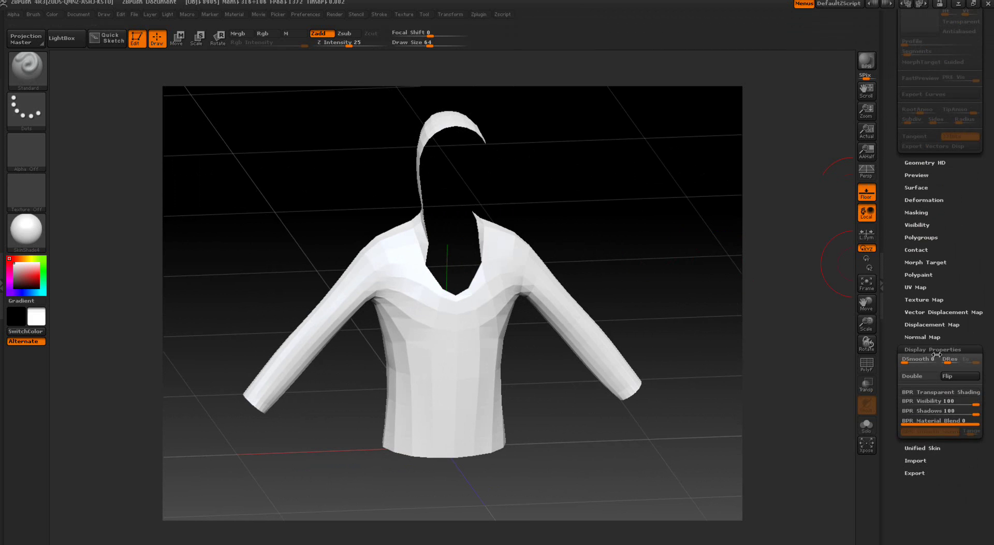
drag(898, 248, 895, 399)
click(910, 248)
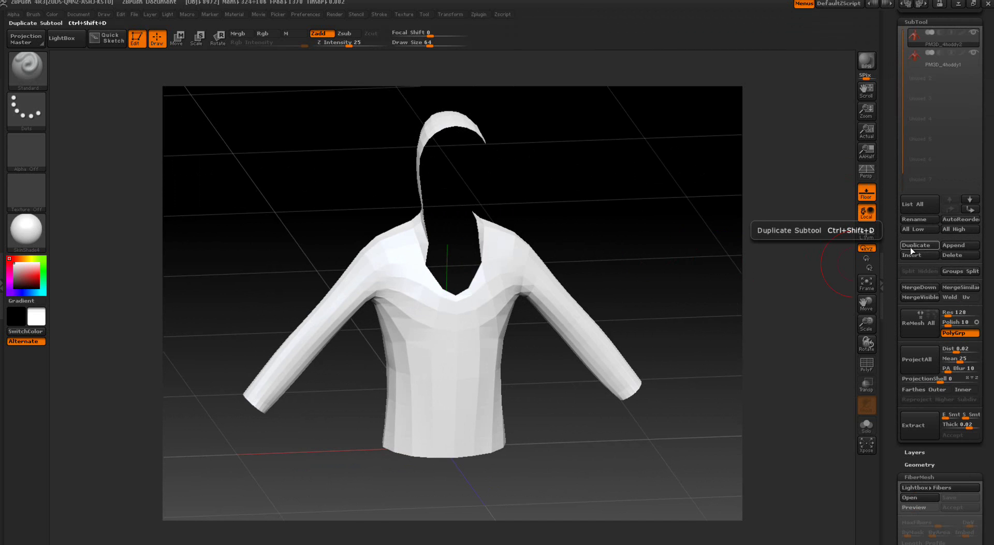
Select the lower hoodie copy, PM3D_4hoddy1, and turn on its double-sided display.
mouse_move(952, 63)
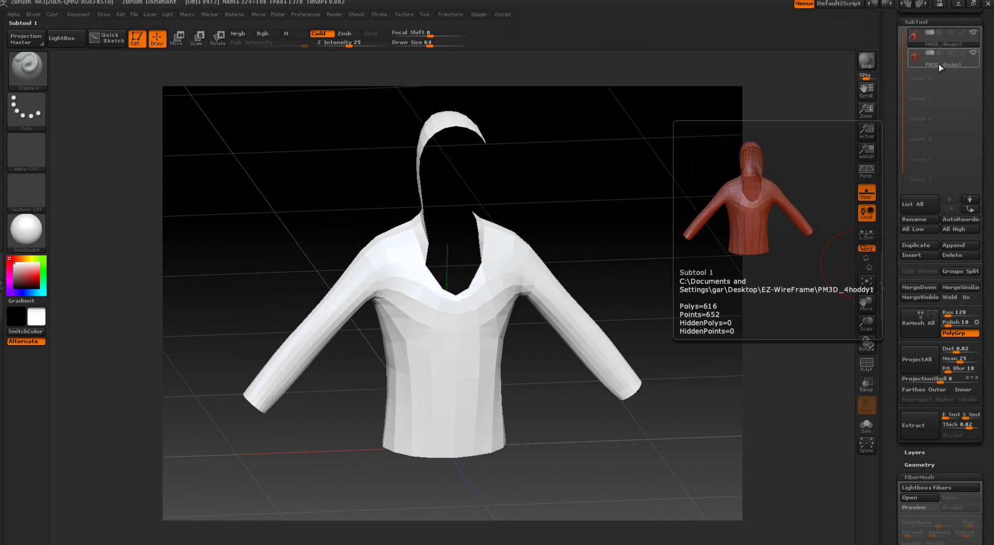
click(939, 64)
drag(890, 178, 891, 34)
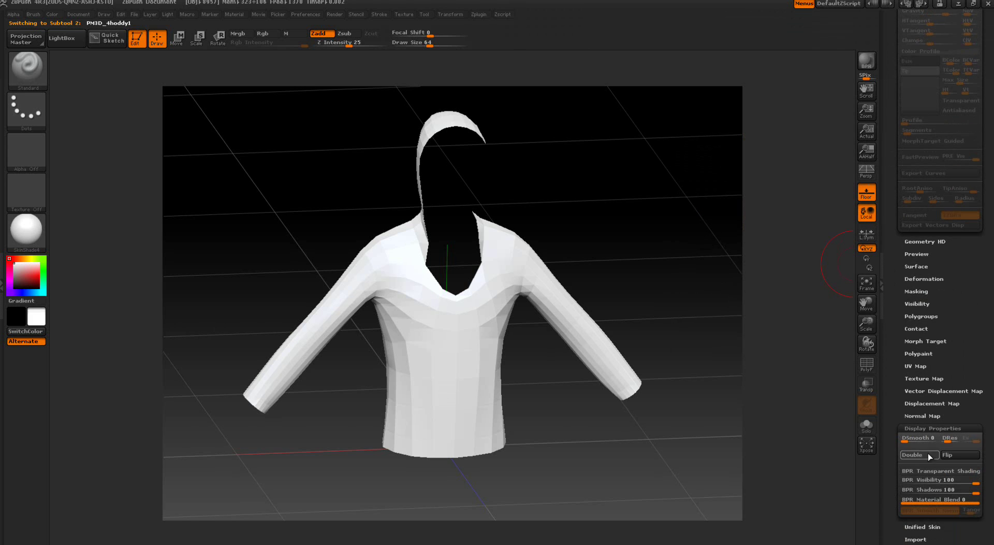
click(927, 455)
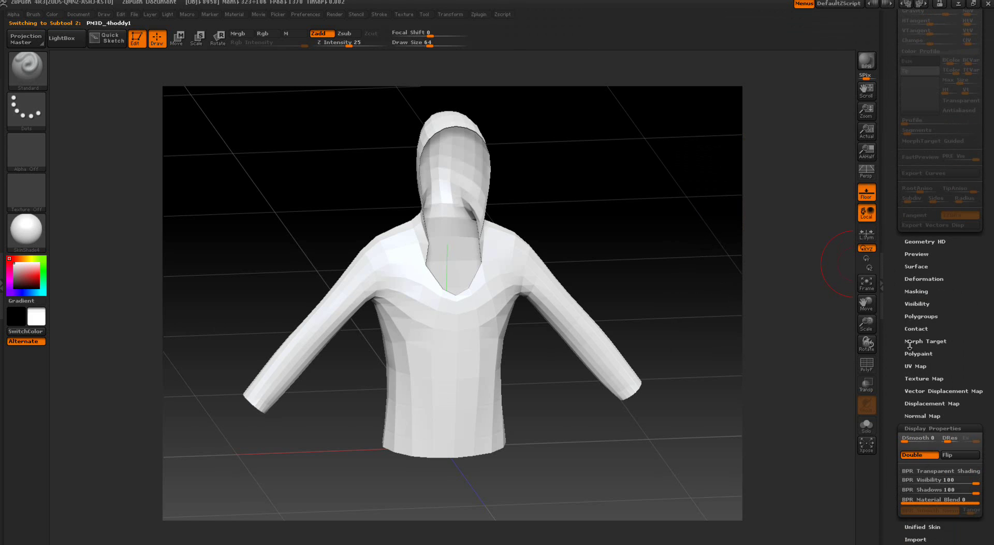
Preview FiberMesh fibers on the upper, single-sided hoodie copy PM3D_4hoddy2 and set MaxFibers to about 279.76.
drag(902, 321, 894, 477)
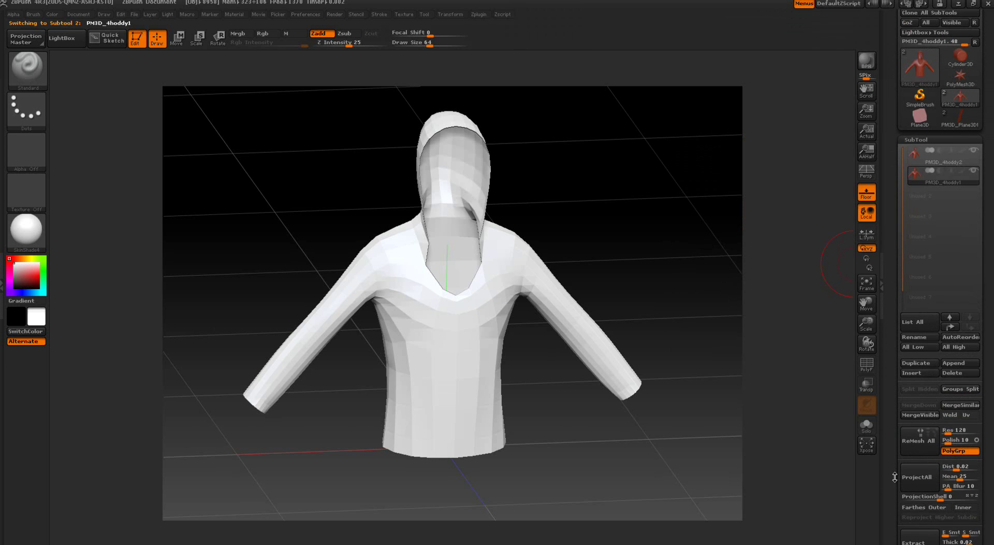
click(920, 162)
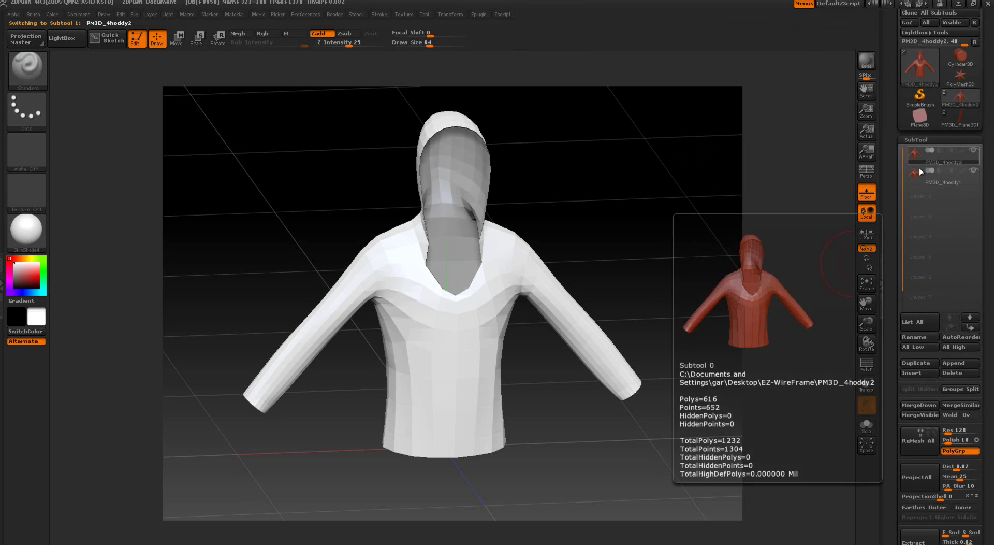
mouse_move(893, 161)
mouse_down()
mouse_move(885, 98)
mouse_move(897, 61)
mouse_up()
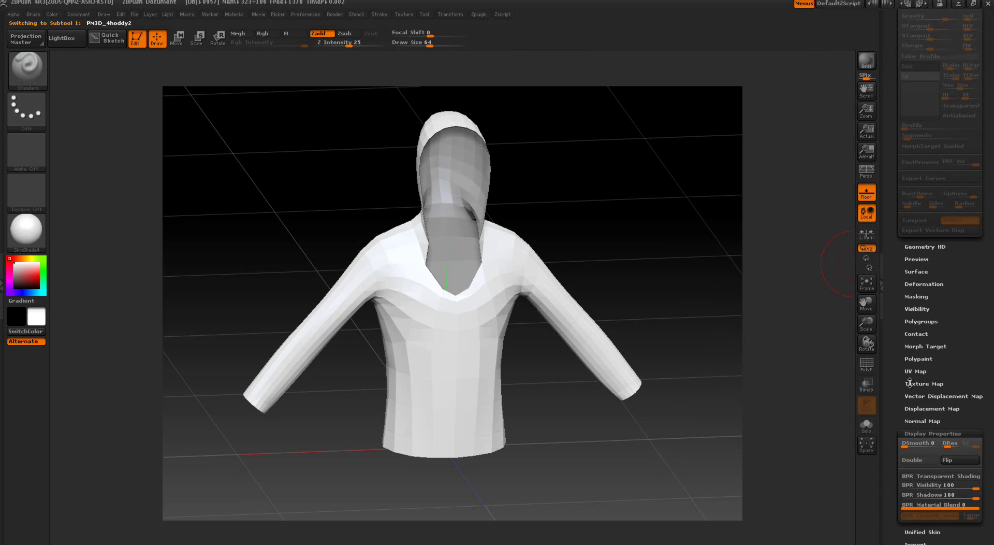
drag(898, 338, 894, 431)
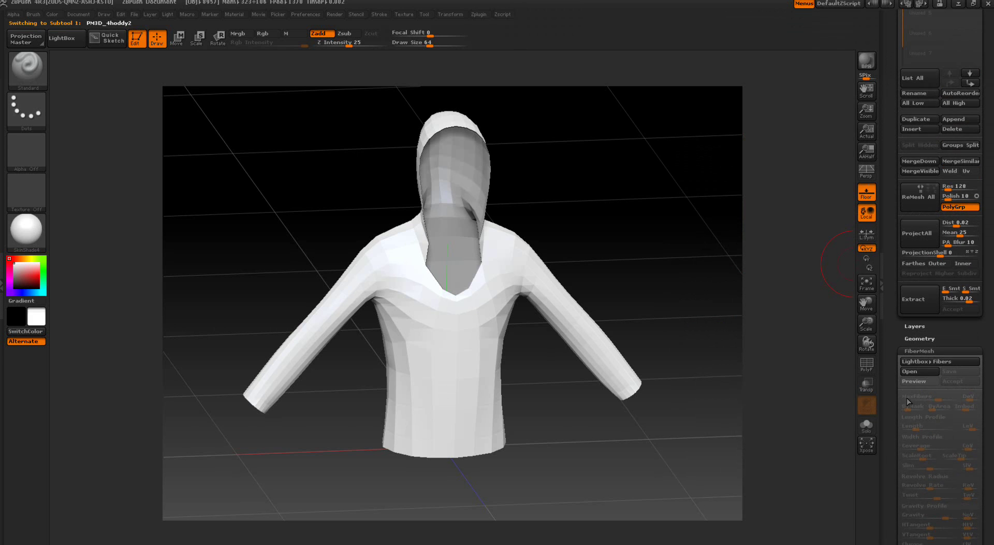
click(915, 382)
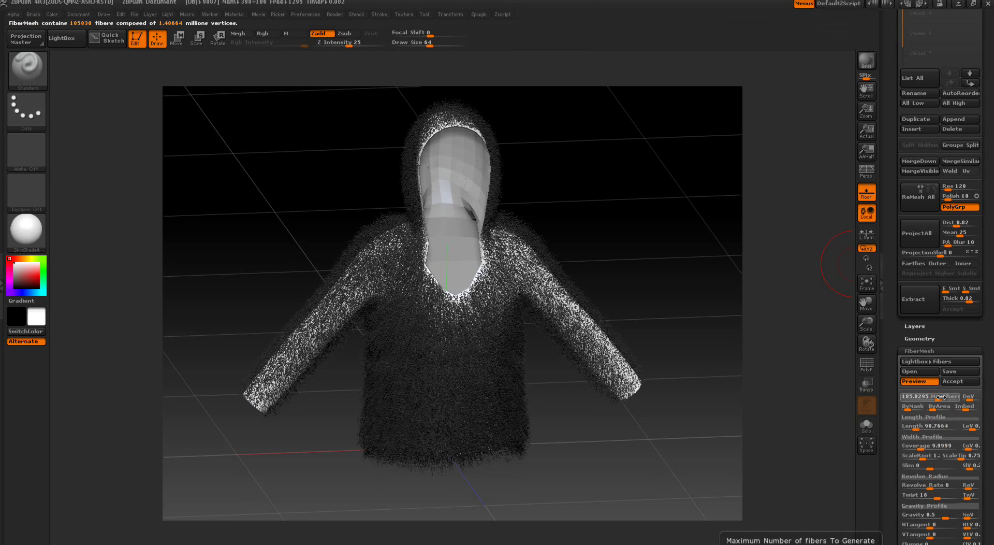
drag(941, 397, 941, 397)
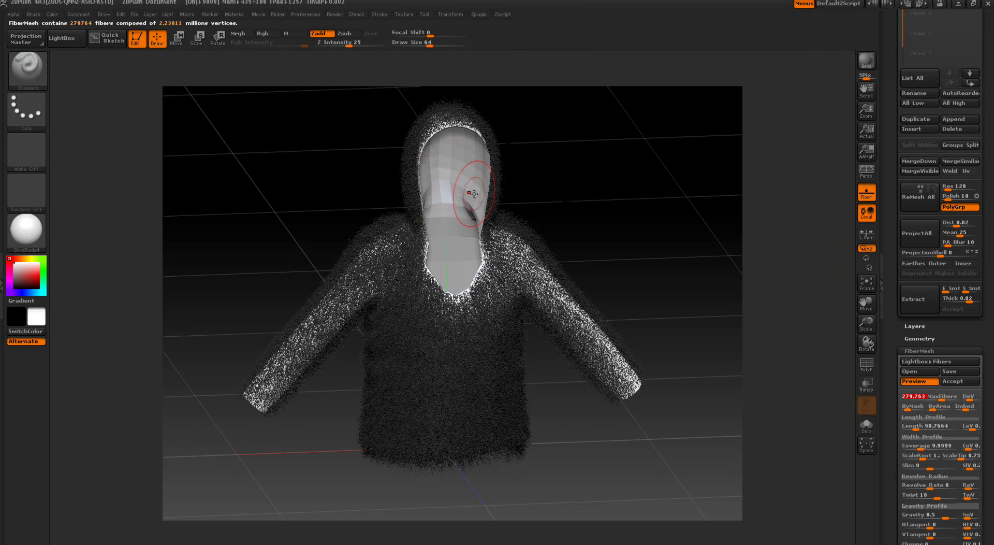
Check the hoodie's fibers from below and the side, and offset their roots by setting Imbed to about -1.03.
drag(625, 224, 629, 99)
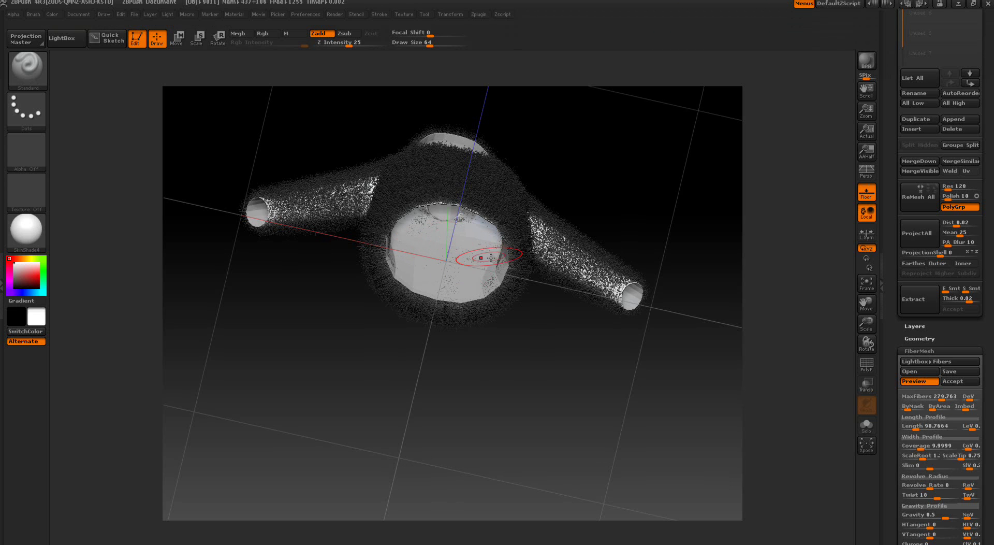
mouse_move(635, 143)
mouse_down()
mouse_move(630, 253)
mouse_move(531, 251)
mouse_up()
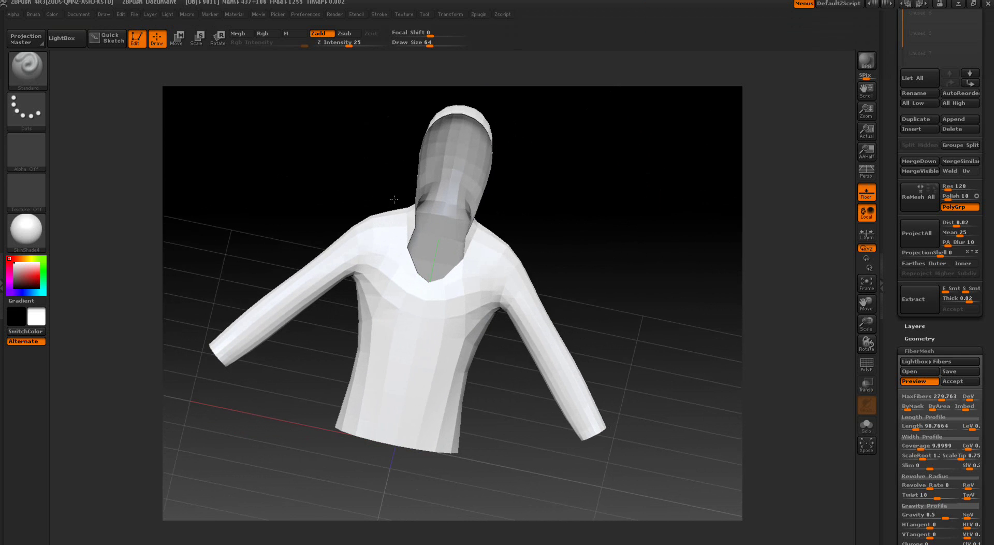
drag(624, 199, 609, 197)
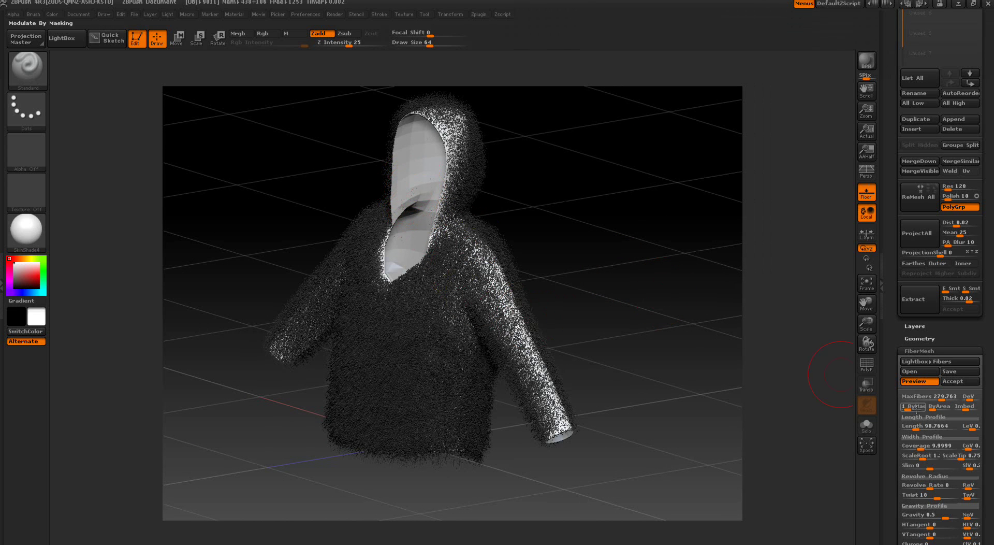
drag(961, 407, 962, 410)
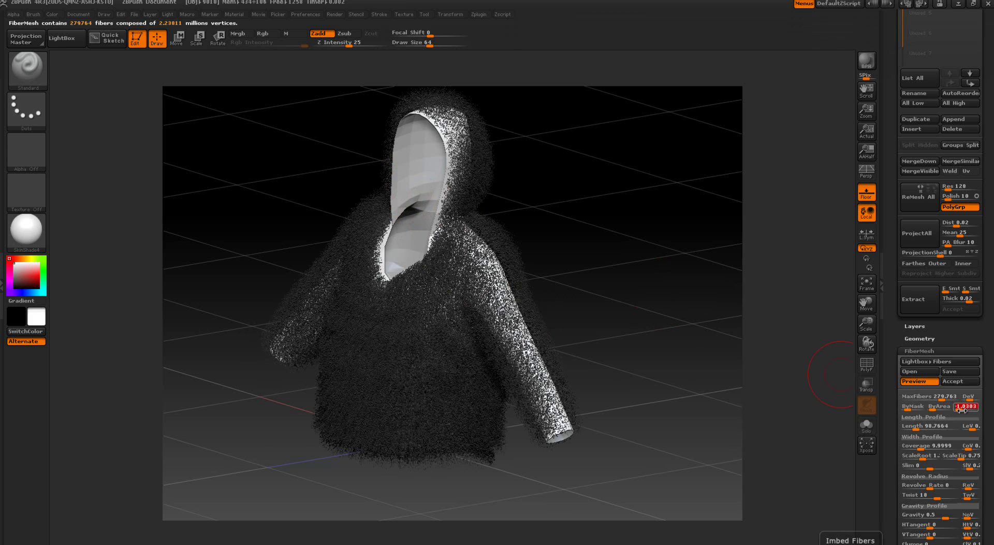
Accept the previewed fibers on the hoodie and delete the single-sided source subtool PM3D_4hoddy2.
drag(685, 251, 706, 240)
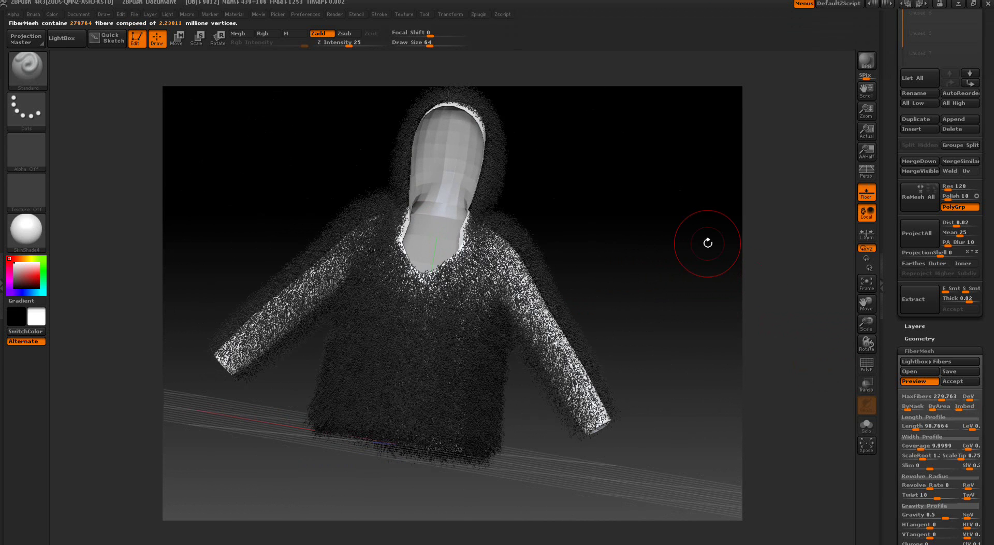
click(953, 382)
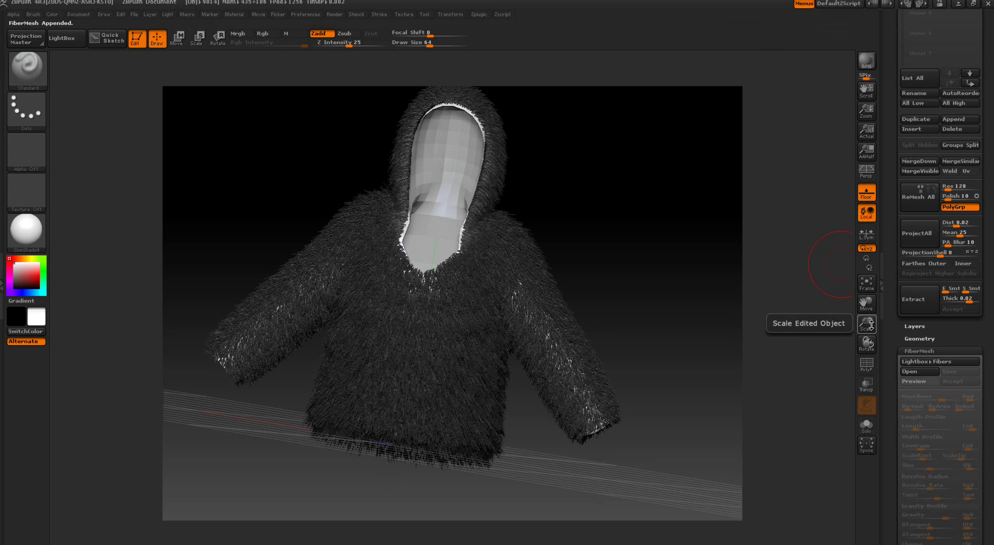
drag(888, 252, 885, 357)
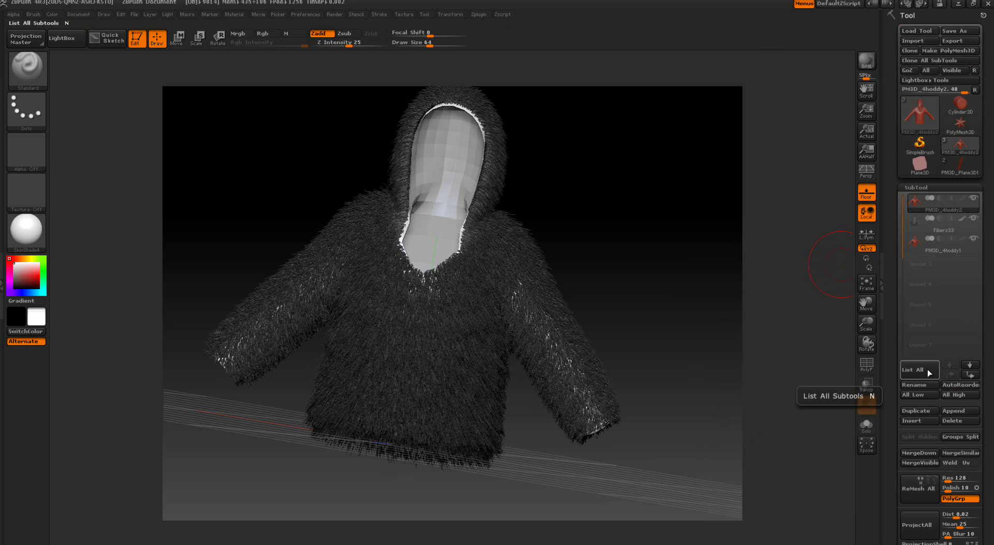
click(955, 420)
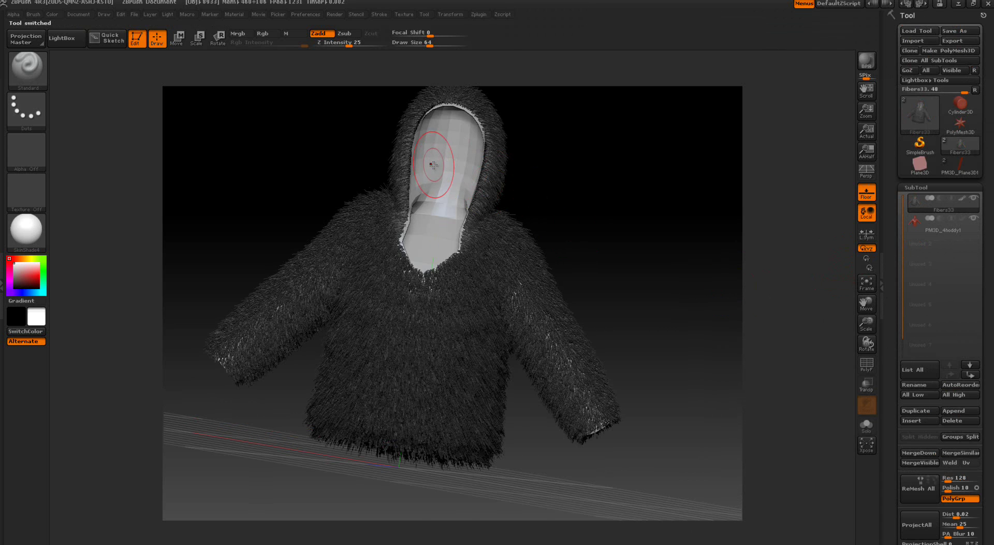
Select the double-sided hoodie PM3D_4hoddy1 and subdivide its geometry once with Smt on to smooth the lining.
click(921, 228)
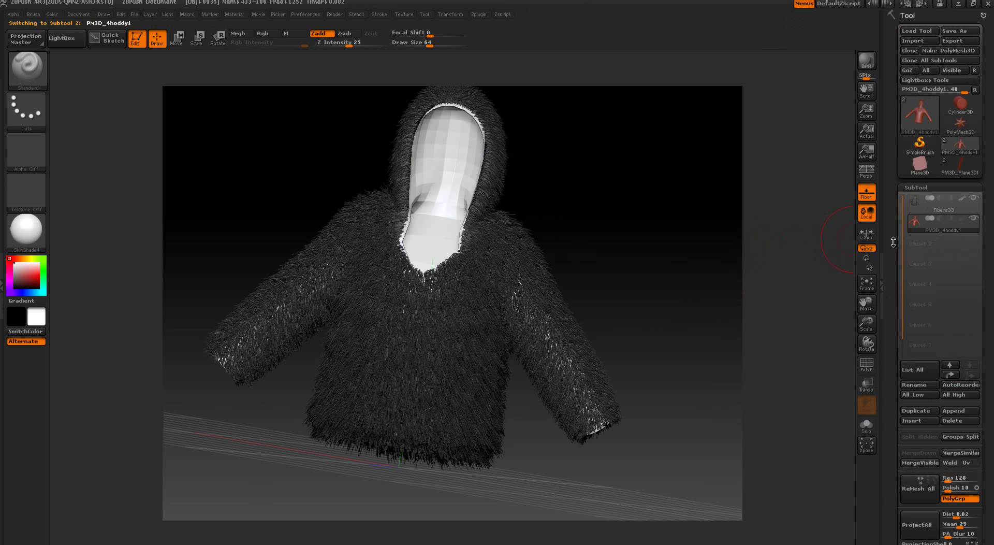
scroll(908, 251, down, 10)
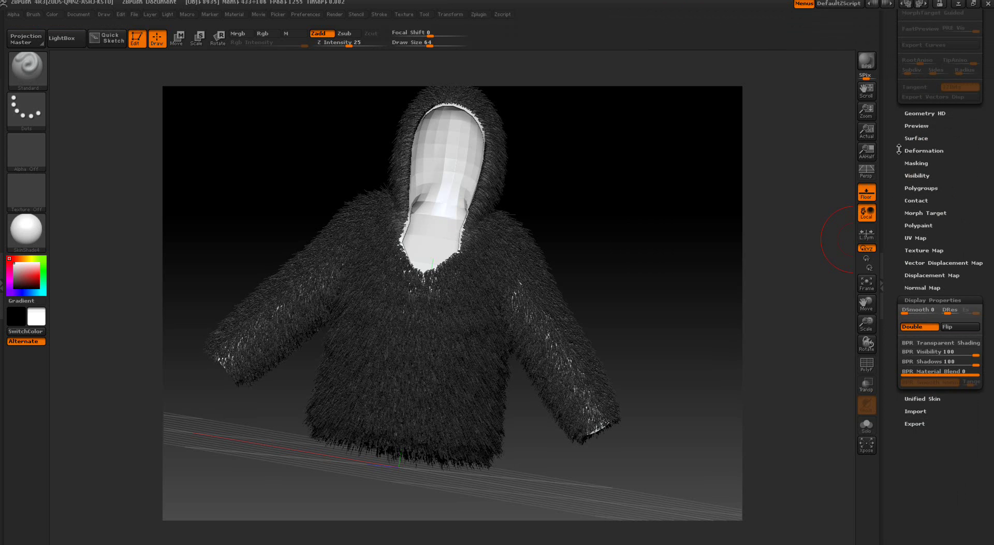
scroll(898, 149, up, 10)
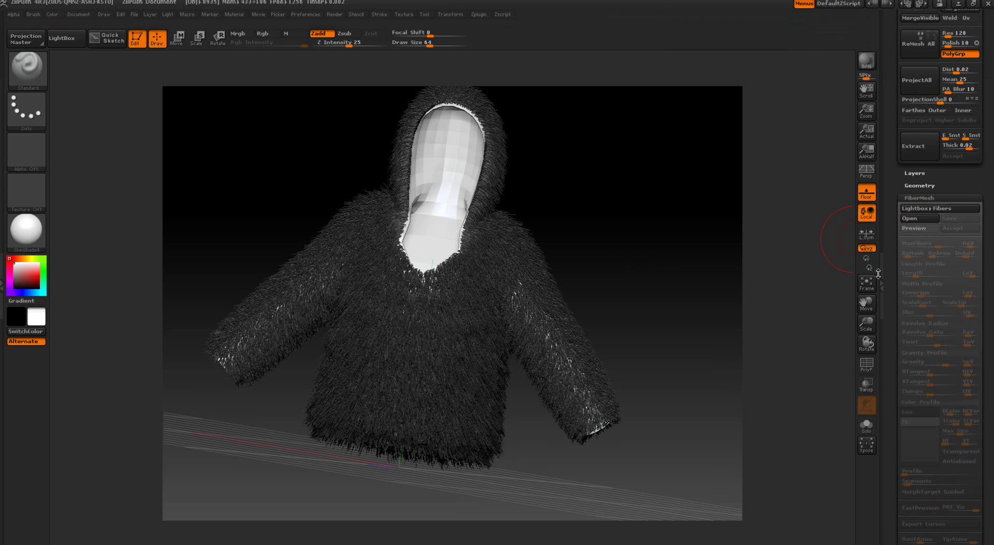
click(919, 197)
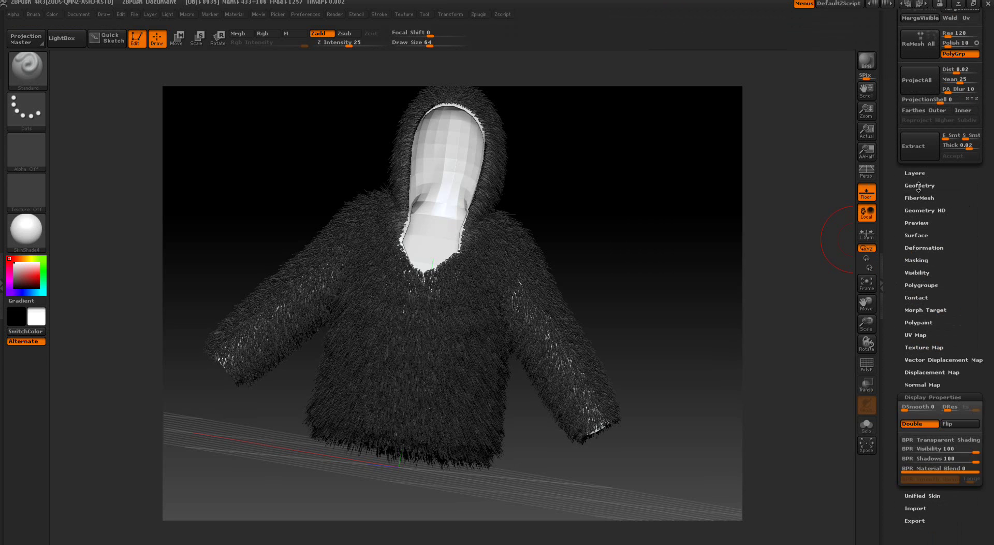
click(918, 185)
drag(670, 318, 769, 295)
click(918, 221)
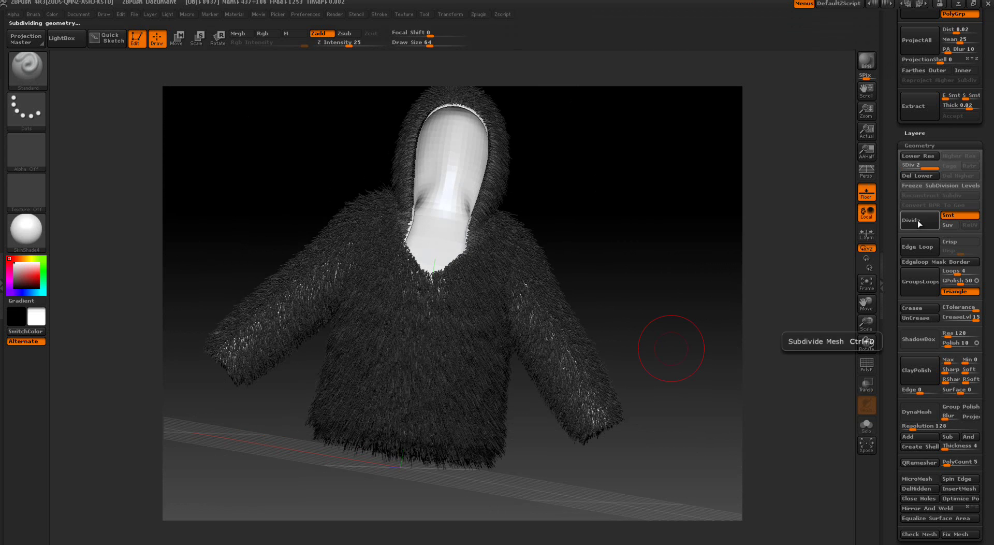
drag(676, 315, 680, 250)
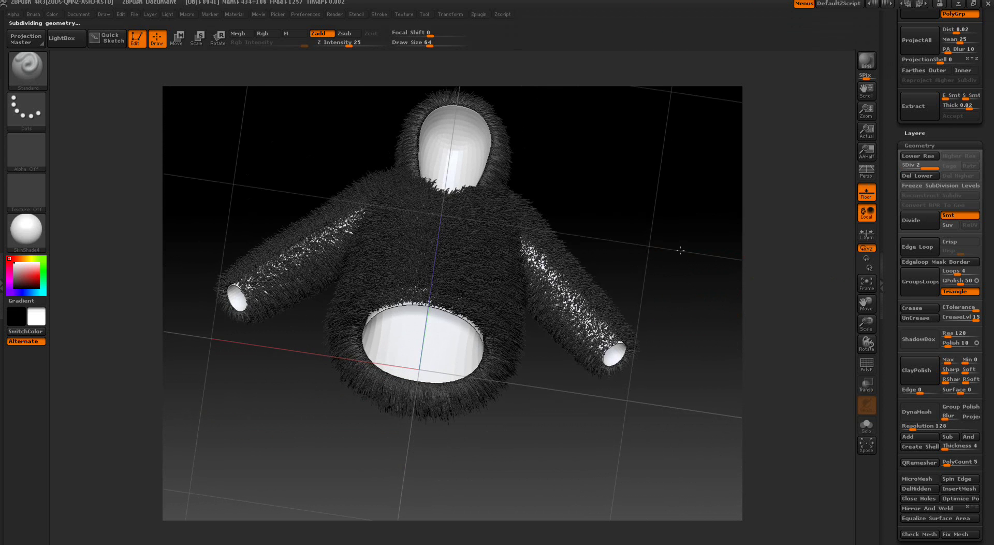
Select the Fibers33 subtool, isolate it to examine the fibers on their own, and show the hoodie mesh again.
scroll(897, 276, up, 10)
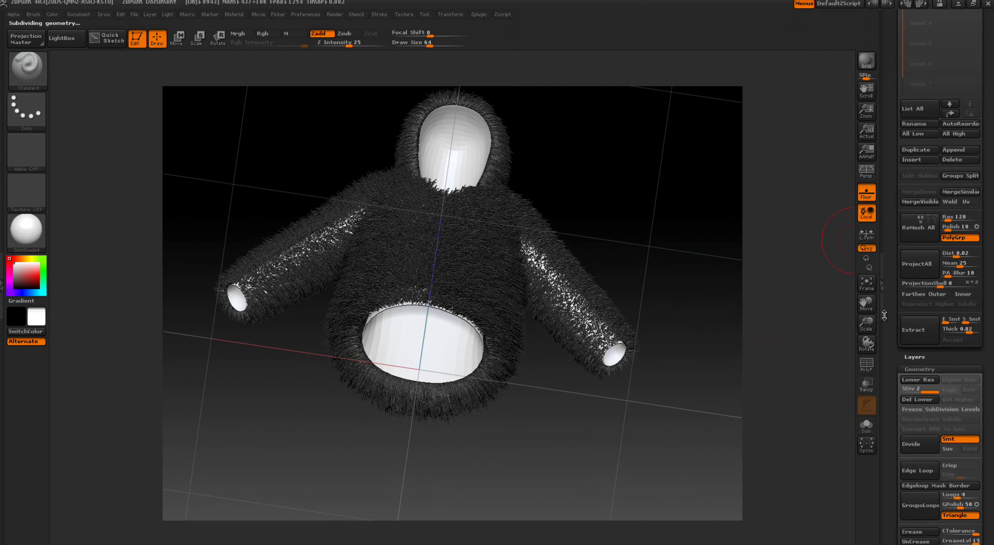
click(920, 210)
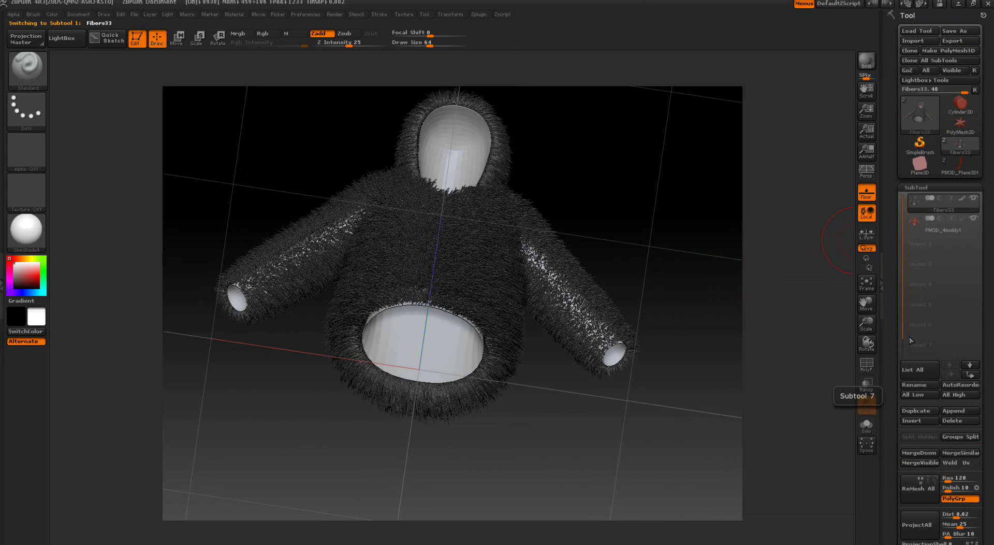
click(865, 425)
drag(671, 246, 695, 257)
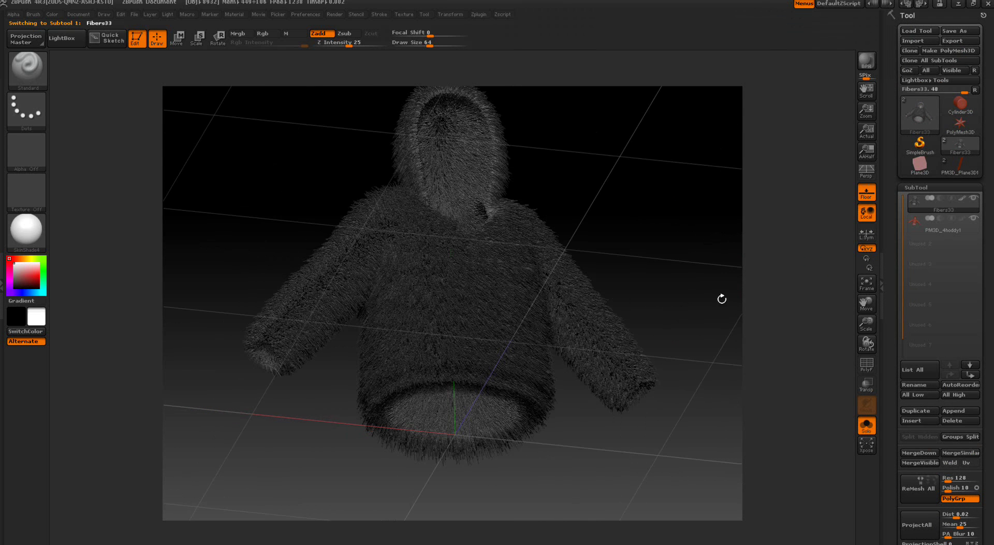
click(864, 435)
drag(711, 293, 662, 316)
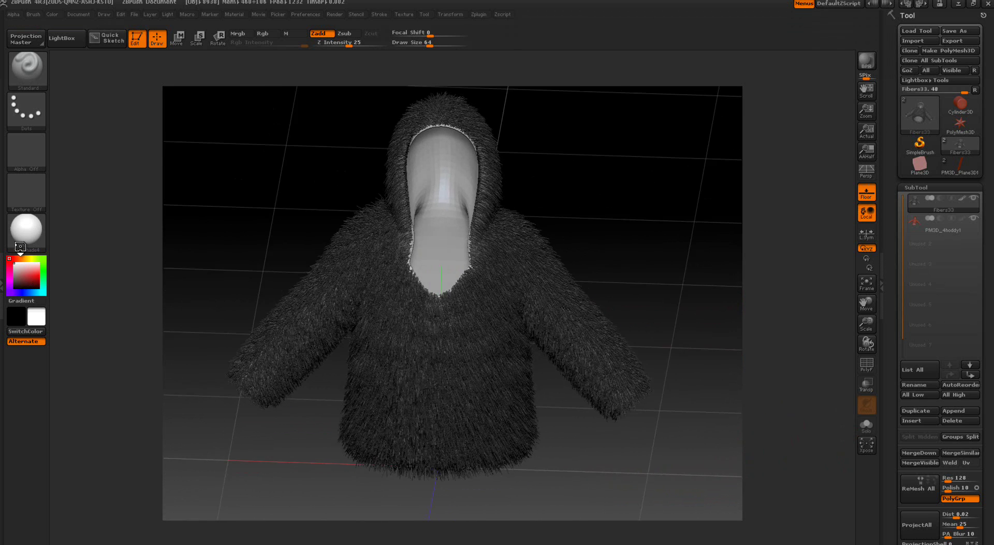
Apply the MatCap Skin04 material to the furry hoodie.
click(26, 231)
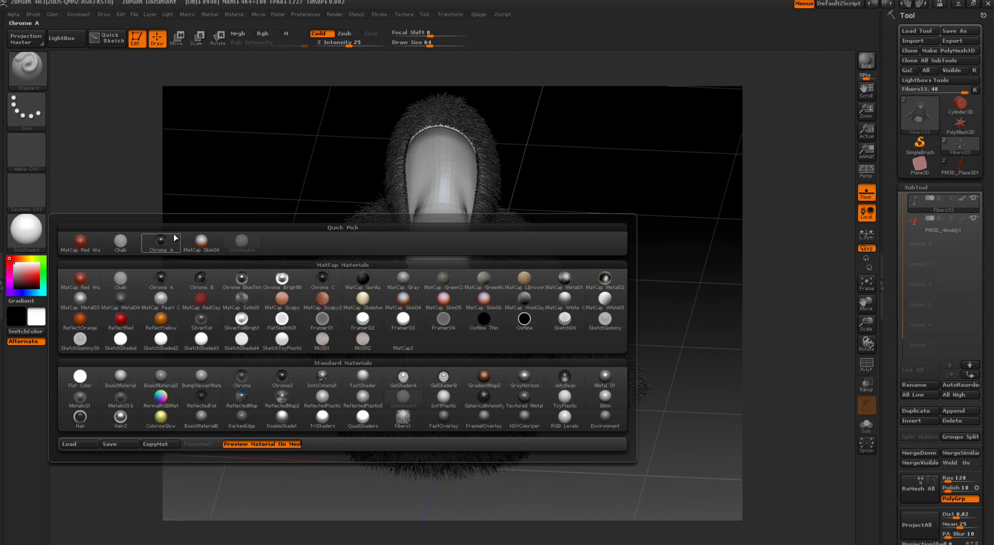
click(203, 239)
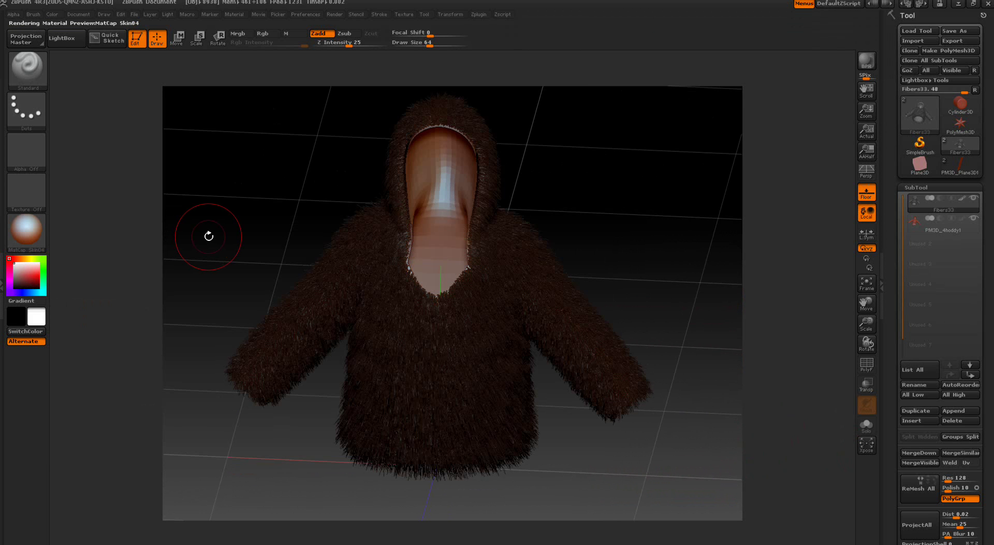
mouse_move(216, 231)
mouse_down()
mouse_move(238, 232)
mouse_move(213, 232)
mouse_up()
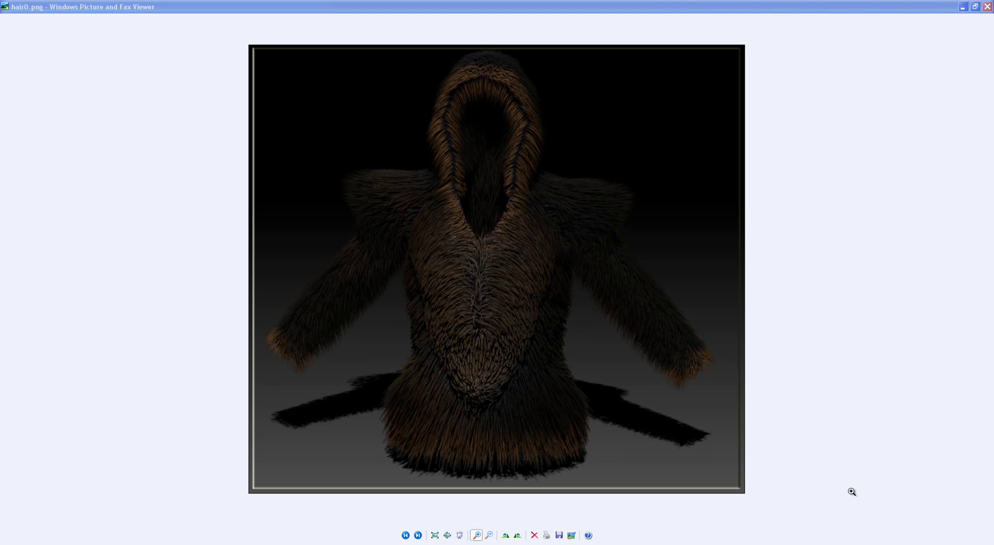
In Windows Picture and Fax Viewer, examine the fur renders hair0.png, hair3.png and SHIRTSKIRT.png up close, ending back on hair0.png.
click(496, 324)
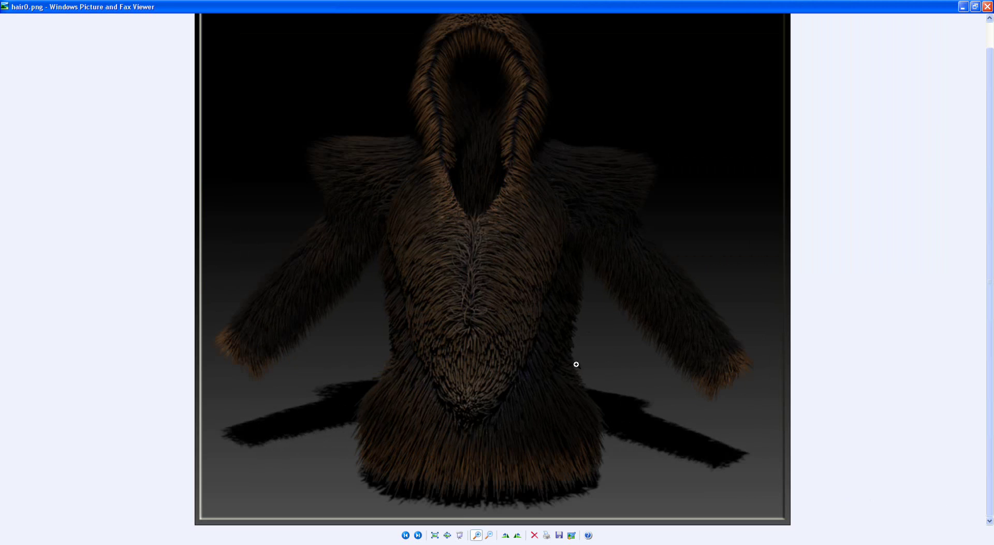
click(418, 536)
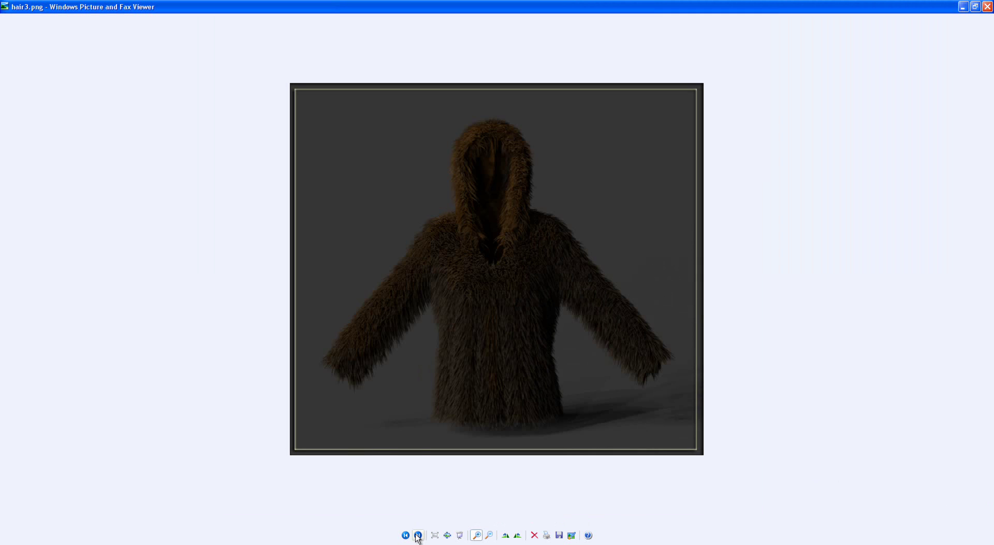
click(425, 383)
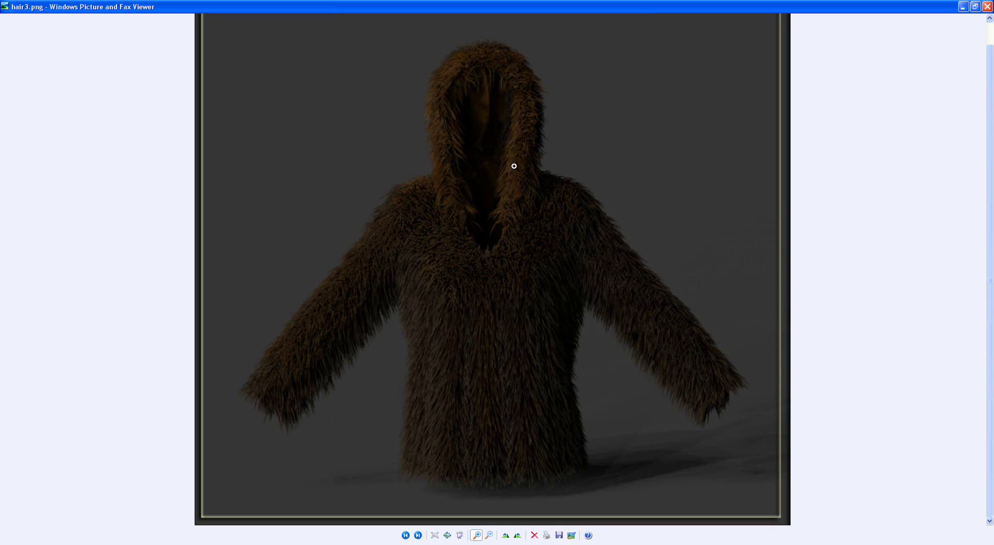
click(419, 535)
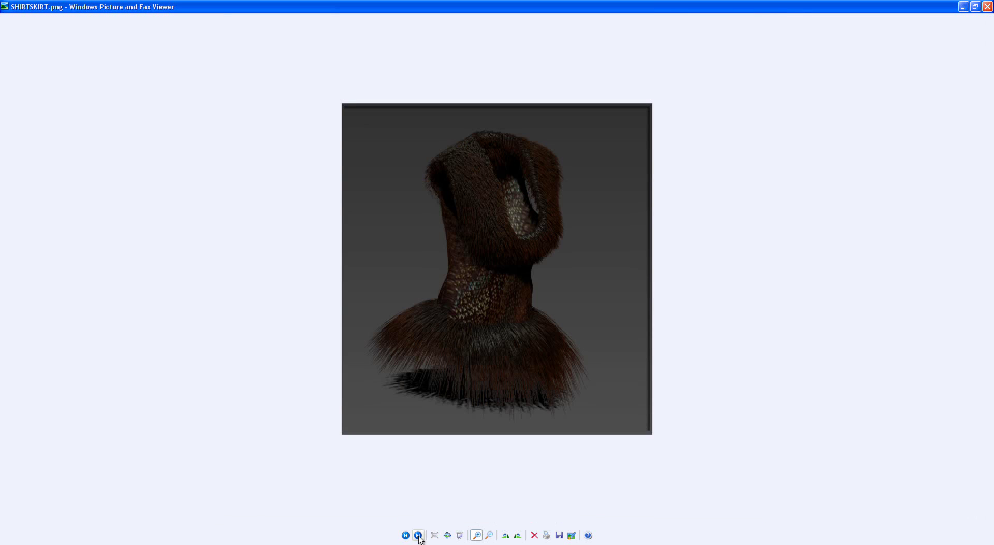
click(562, 290)
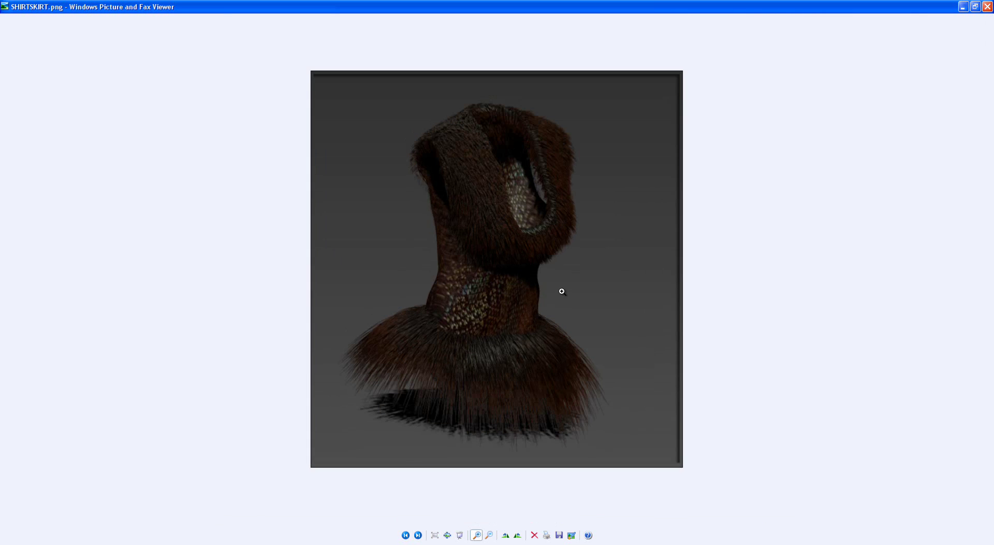
click(561, 291)
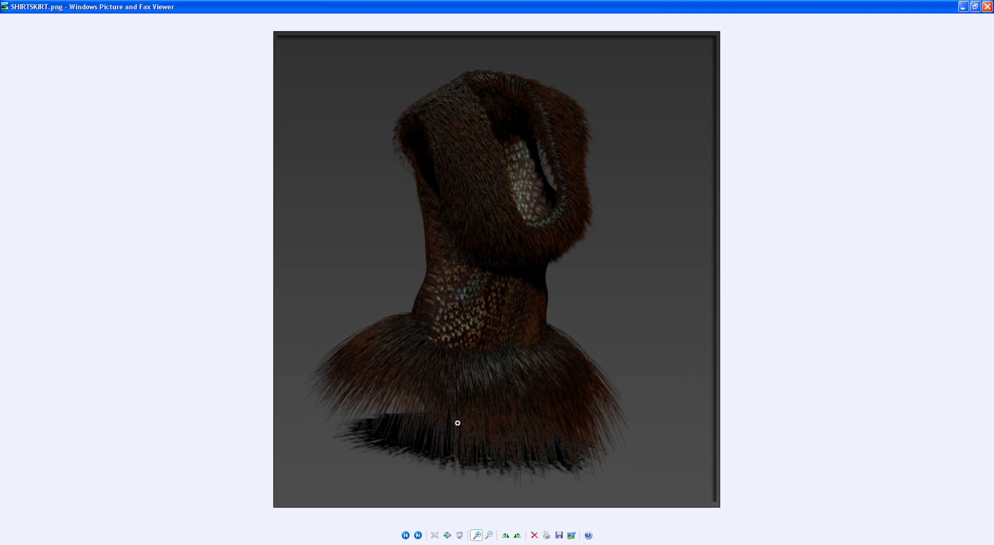
click(436, 416)
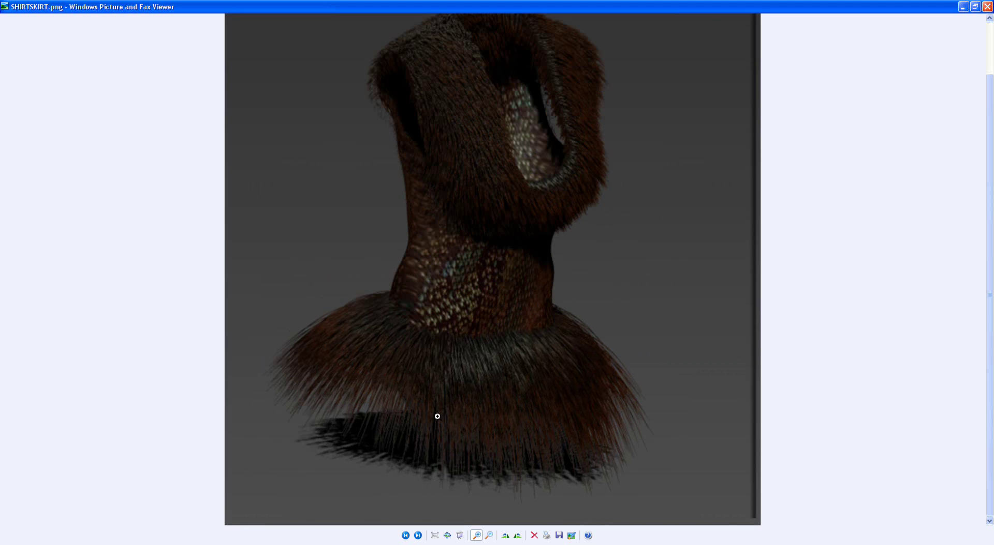
click(417, 534)
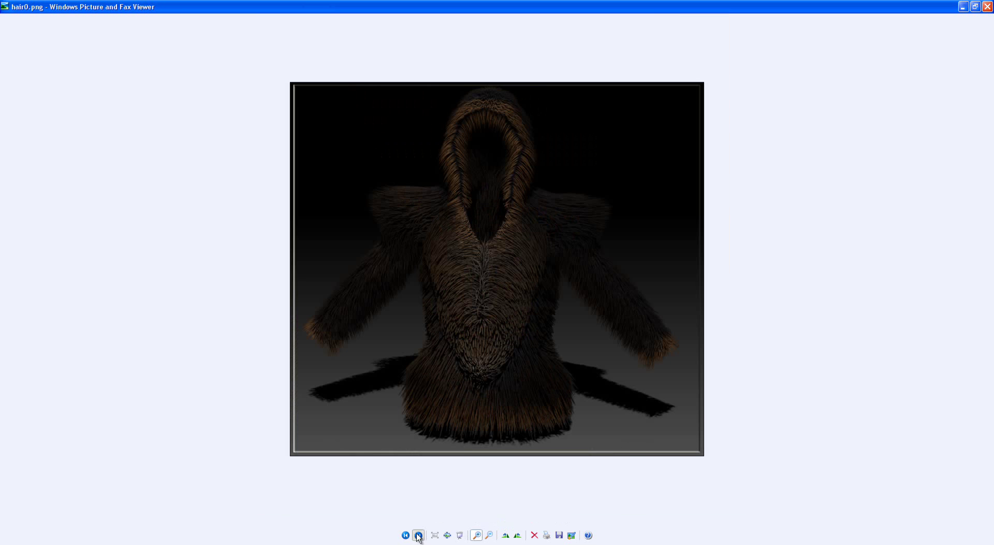
click(415, 370)
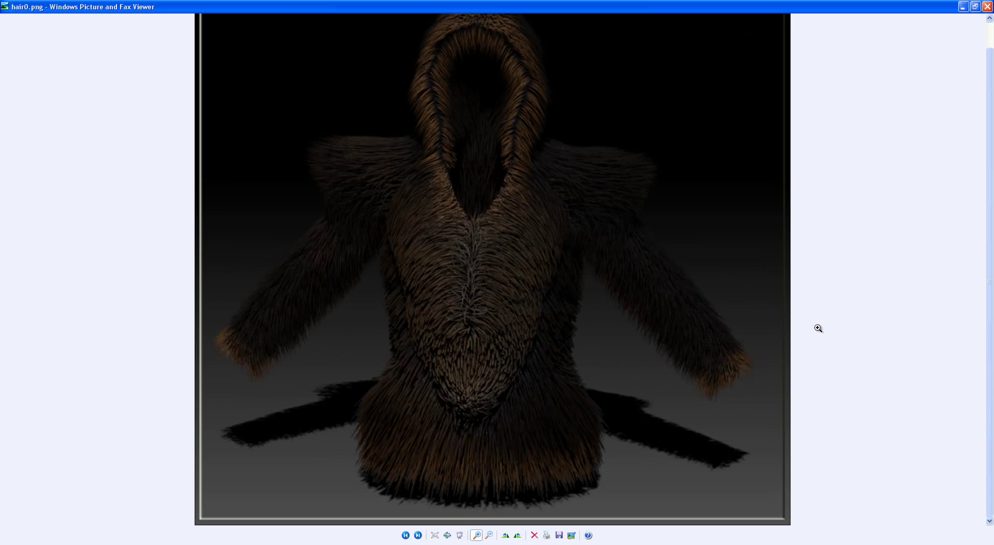